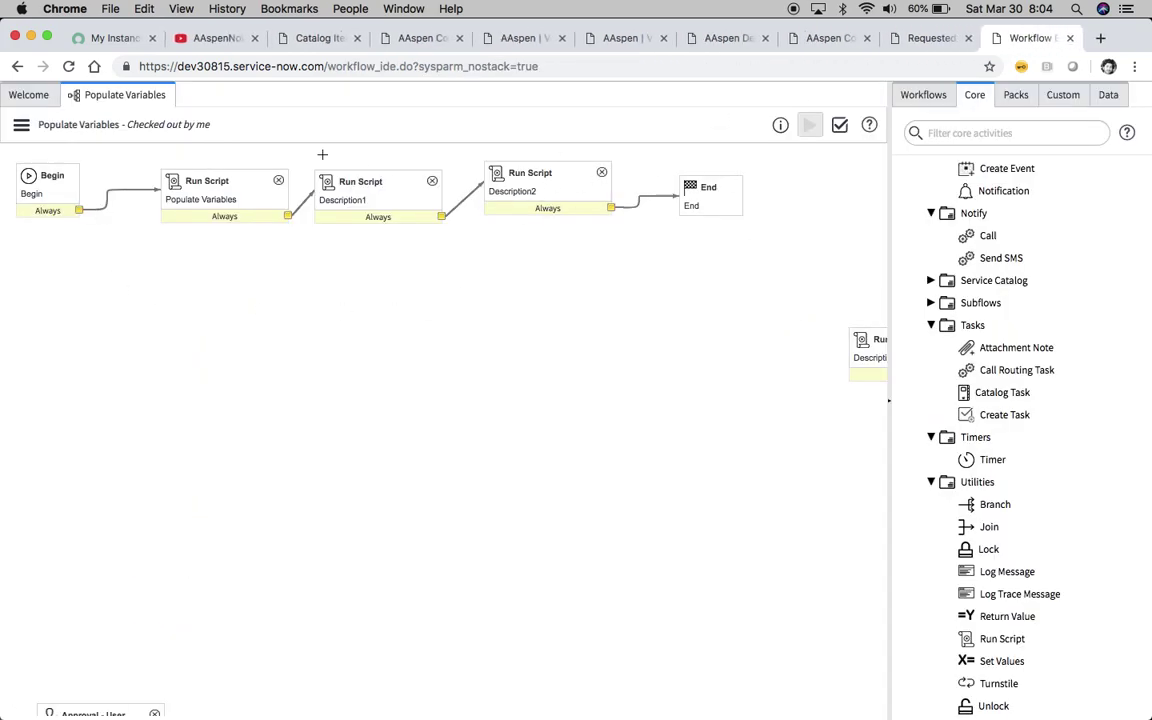
- Switch to the AAspenNow Solutions YouTube channel page
{"action": "left_click", "coordinate": [226, 42]}
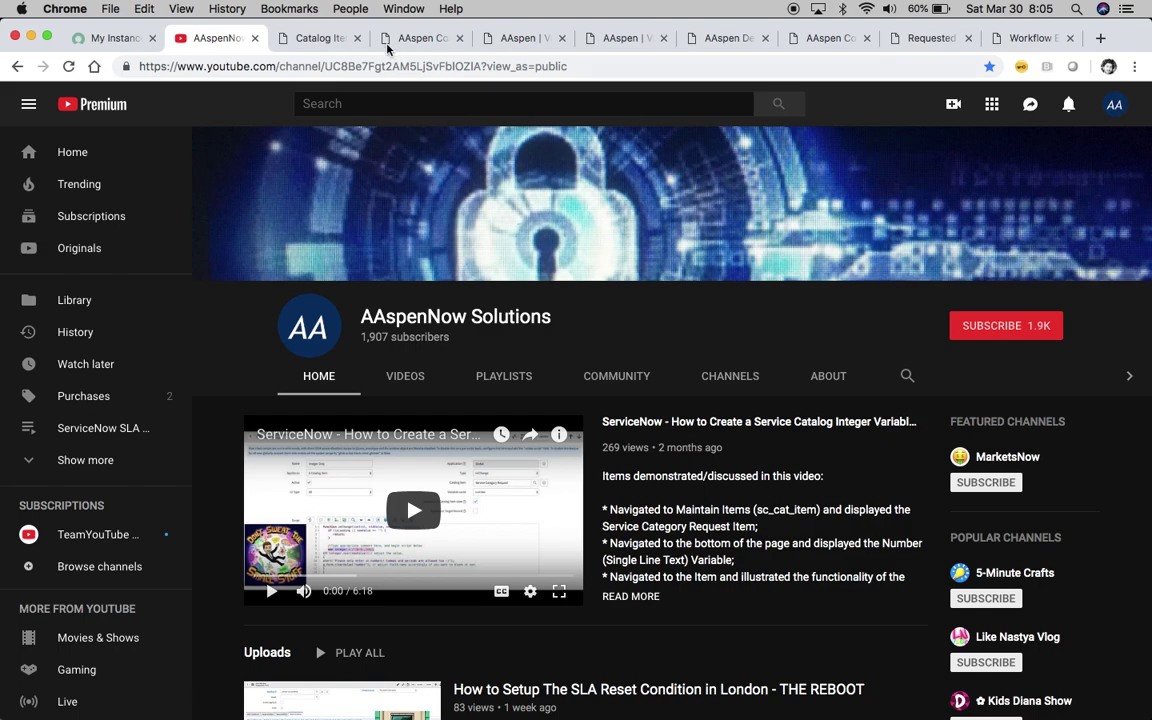
- Return to the AAspen Contact Info catalog item record
{"action": "left_click", "coordinate": [318, 38]}
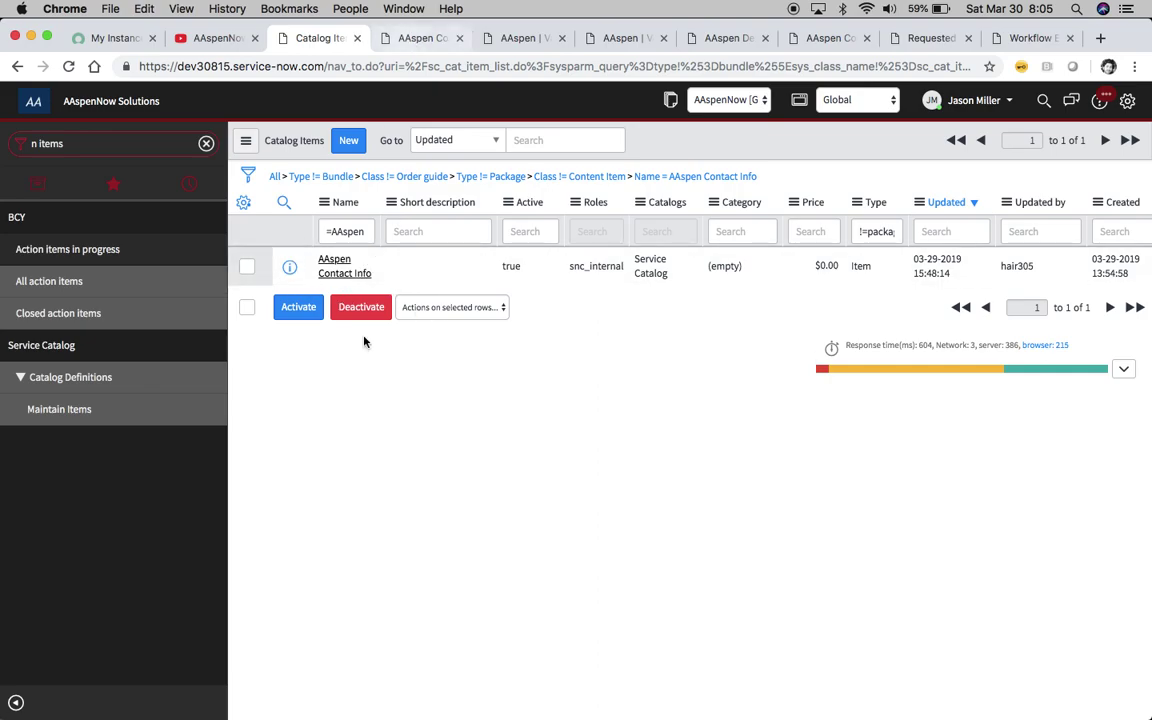
{"action": "left_click", "coordinate": [415, 37]}
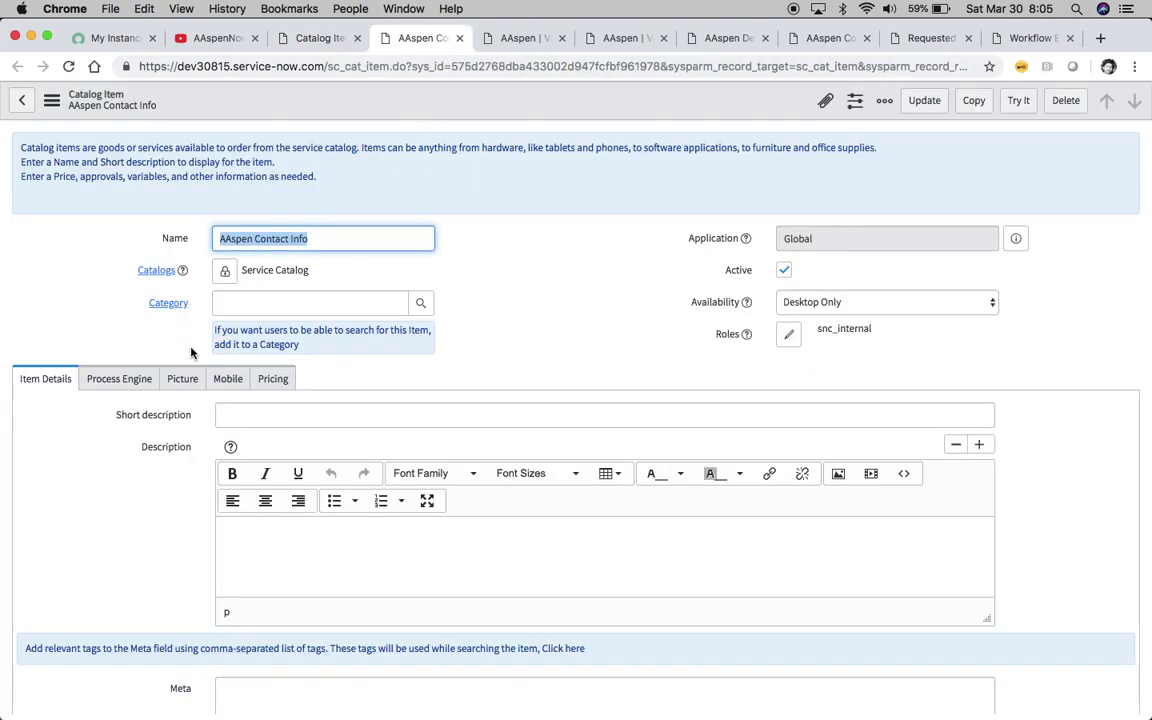
{"action": "scroll", "coordinate": [191, 352], "scroll_direction": "down", "scroll_amount": 5}
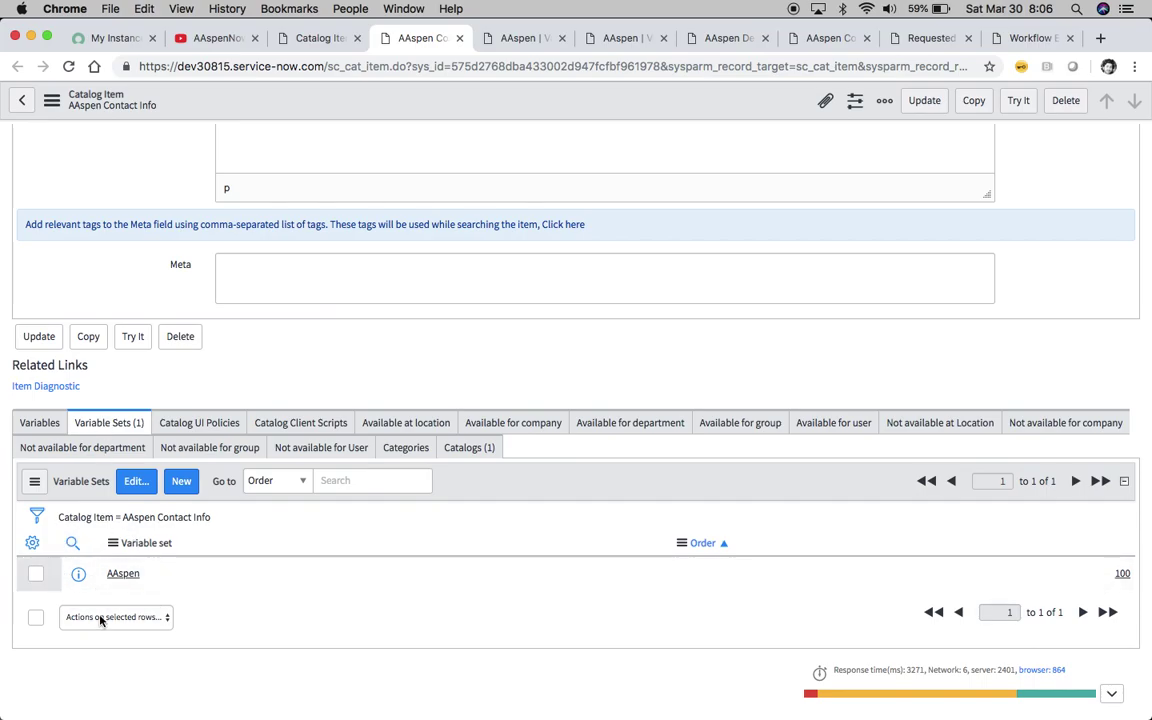
{"action": "scroll", "coordinate": [363, 386], "scroll_direction": "up", "scroll_amount": 10}
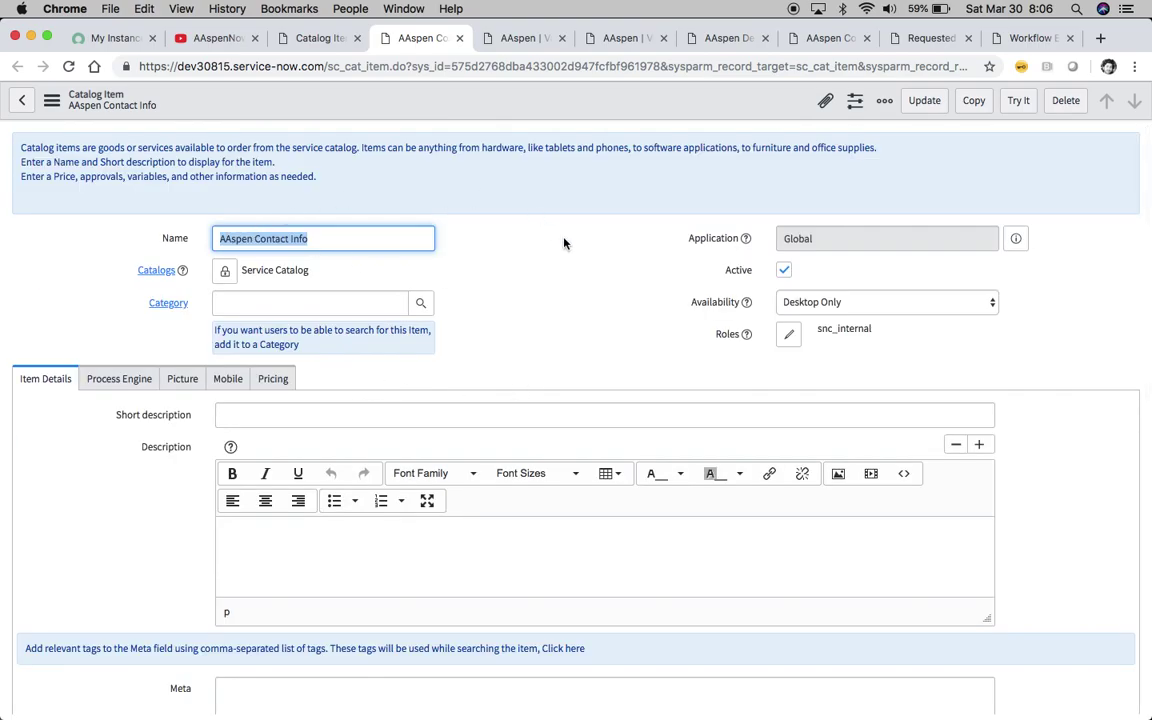
{"action": "scroll", "coordinate": [602, 347], "scroll_direction": "down", "scroll_amount": 2}
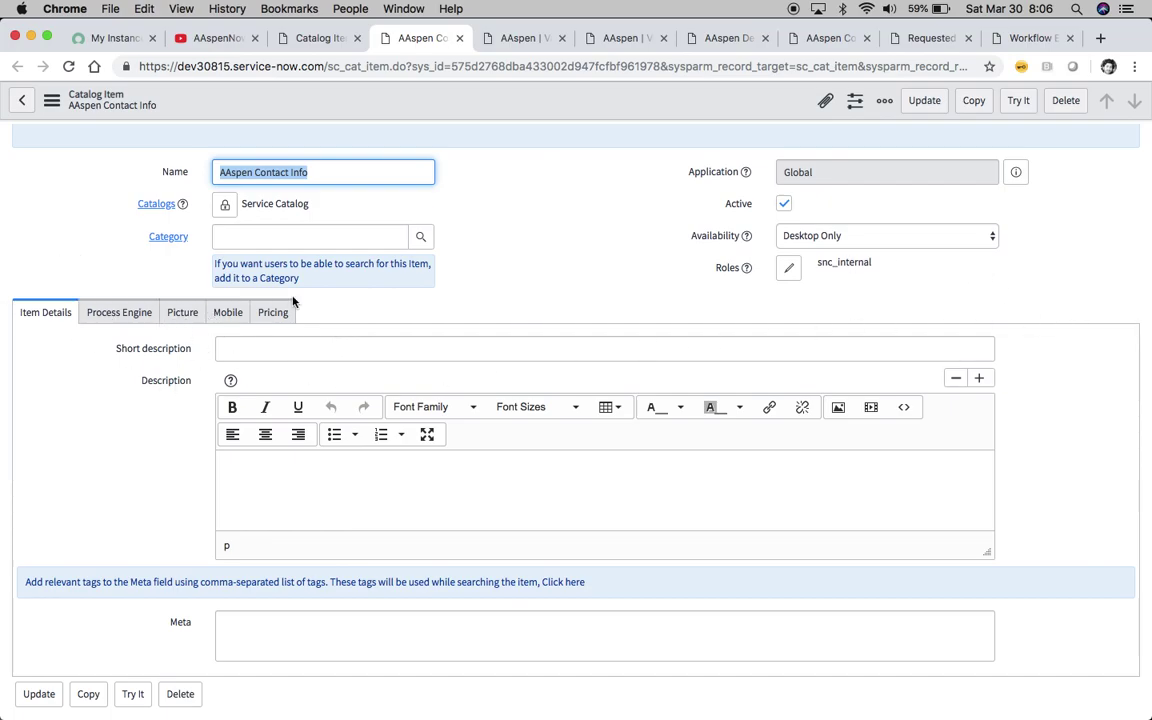
{"action": "scroll", "coordinate": [467, 322], "scroll_direction": "down", "scroll_amount": 4}
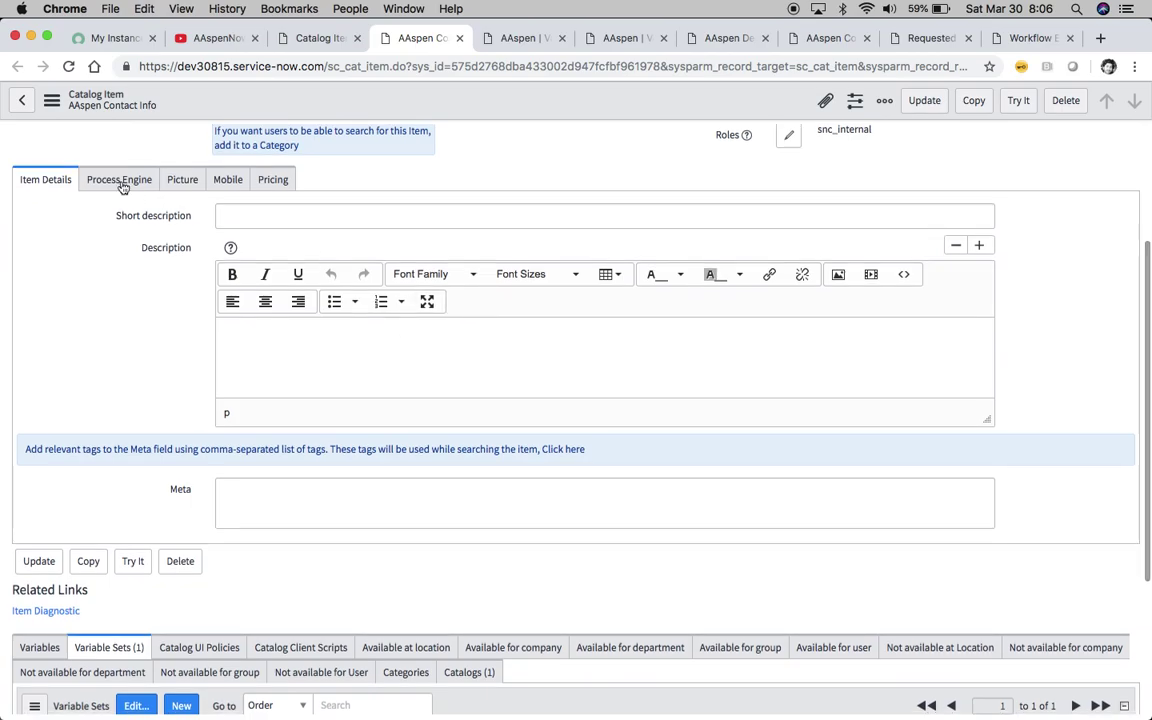
{"action": "scroll", "coordinate": [141, 393], "scroll_direction": "up", "scroll_amount": 5}
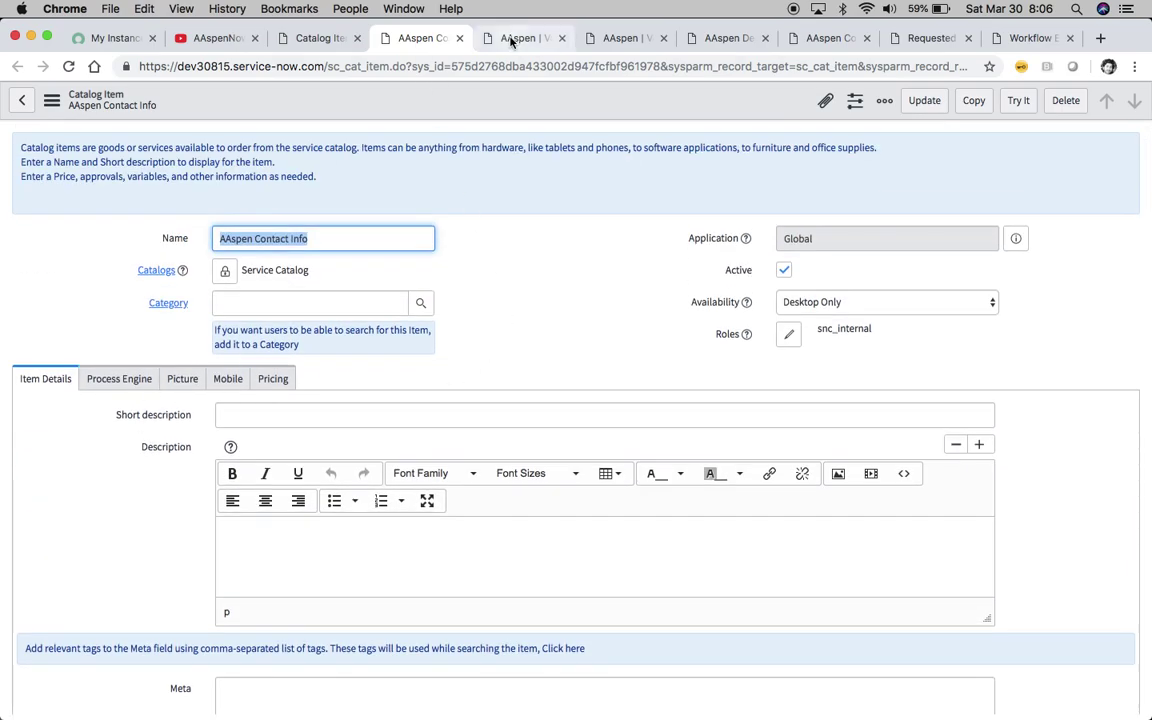
{"action": "scroll", "coordinate": [486, 239], "scroll_direction": "down", "scroll_amount": 6}
{"action": "scroll", "coordinate": [486, 239], "scroll_direction": "up", "scroll_amount": 6}
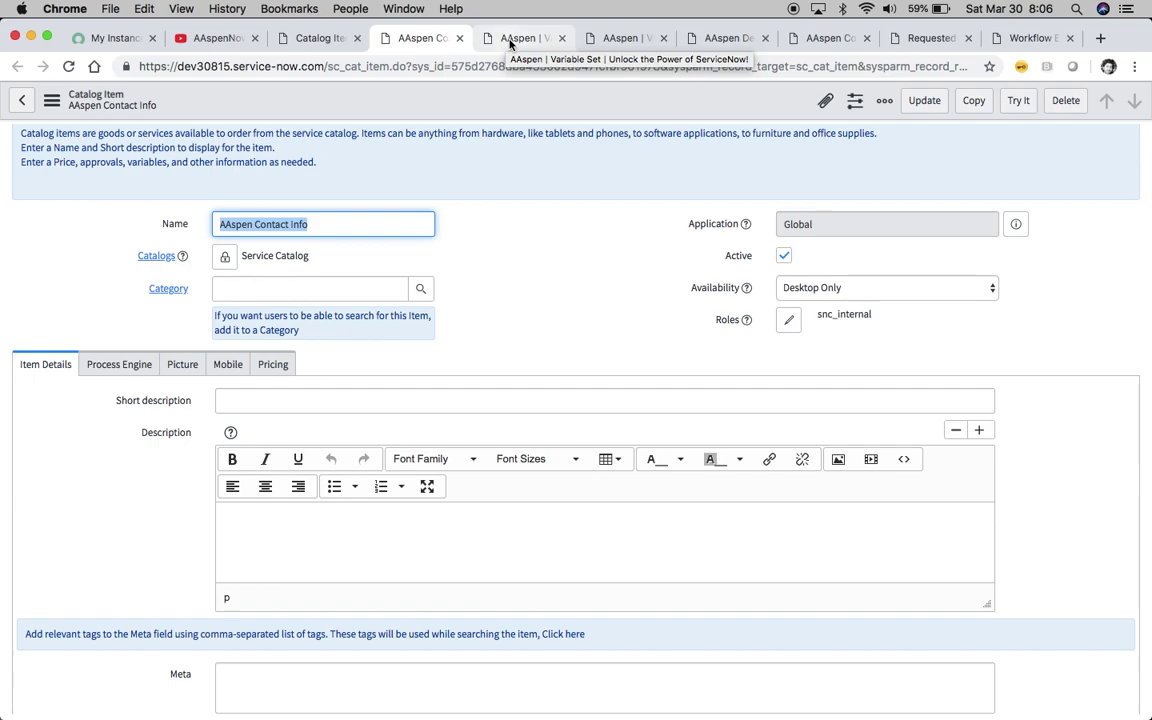
- Show the AAspen variable set and scroll to its five Single Line Text variables
{"action": "left_click", "coordinate": [510, 40]}
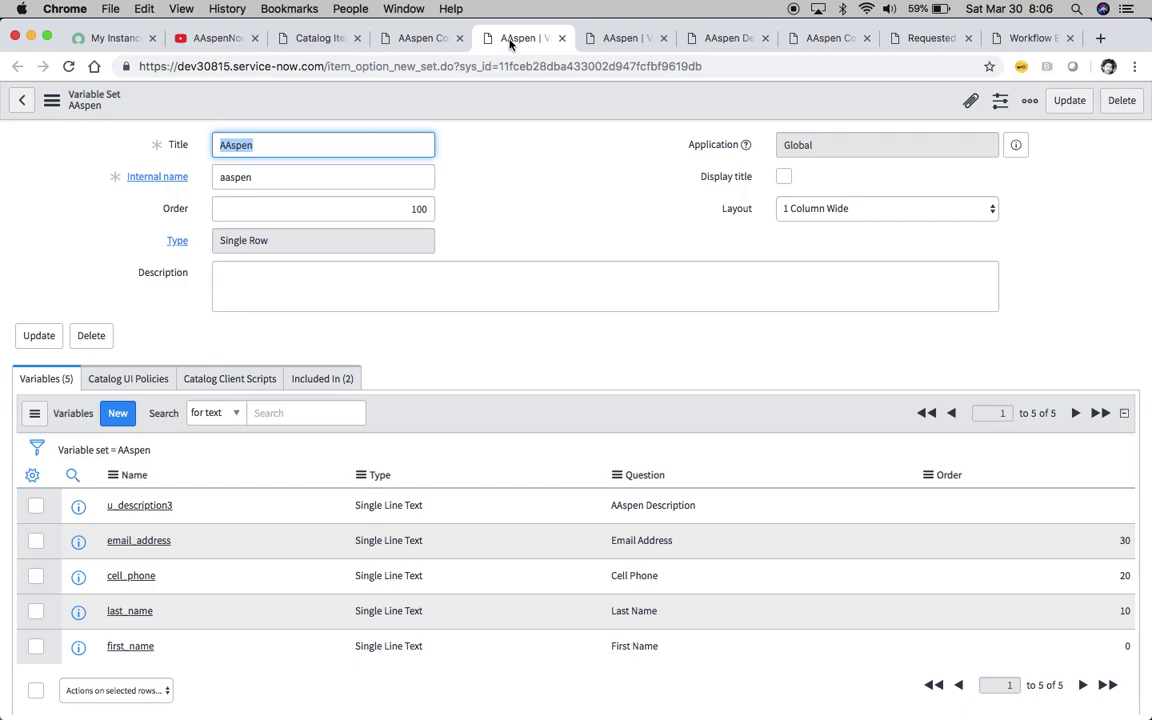
{"action": "scroll", "coordinate": [539, 318], "scroll_direction": "down", "scroll_amount": 2}
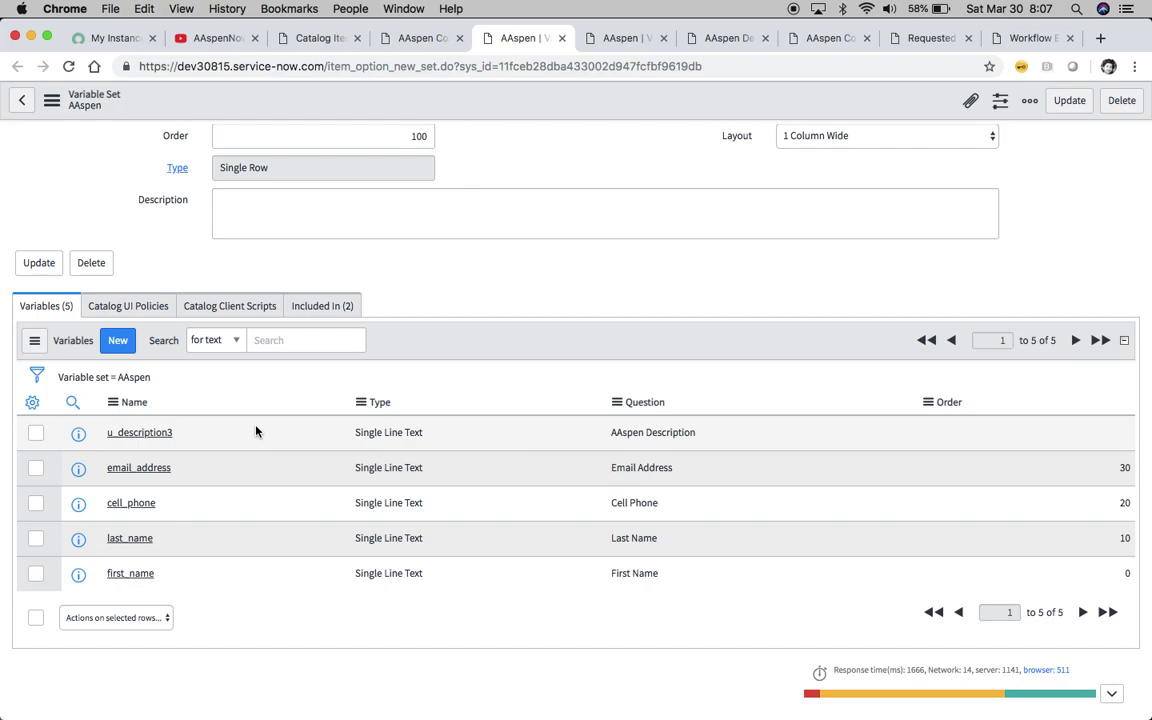
- Flip through the AAspen records to the AAspen Description variable named u_description3
{"action": "left_click", "coordinate": [634, 38]}
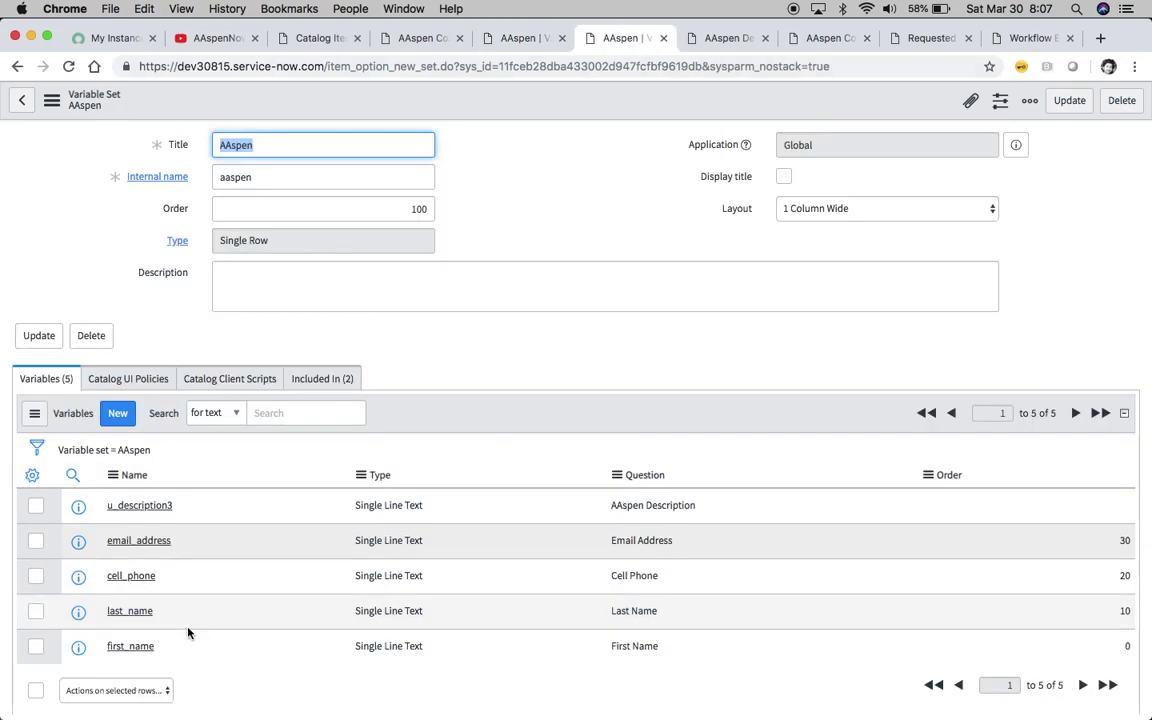
{"action": "left_click", "coordinate": [519, 40]}
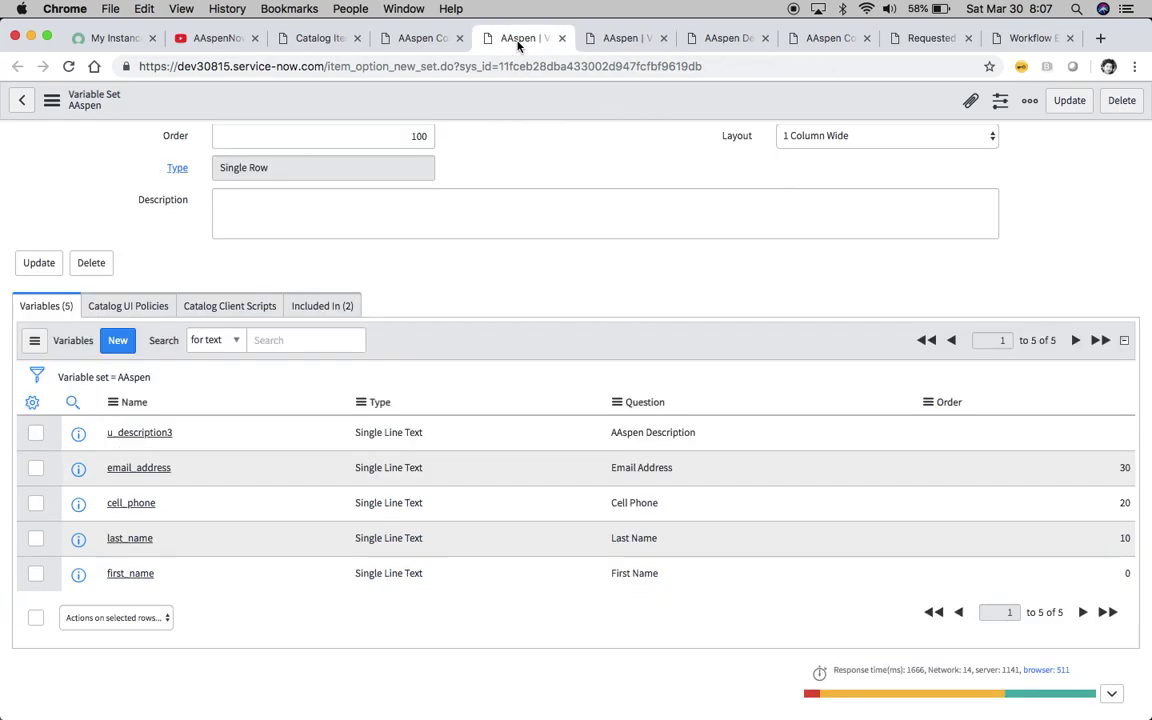
{"action": "left_click", "coordinate": [622, 38]}
{"action": "left_click", "coordinate": [728, 40]}
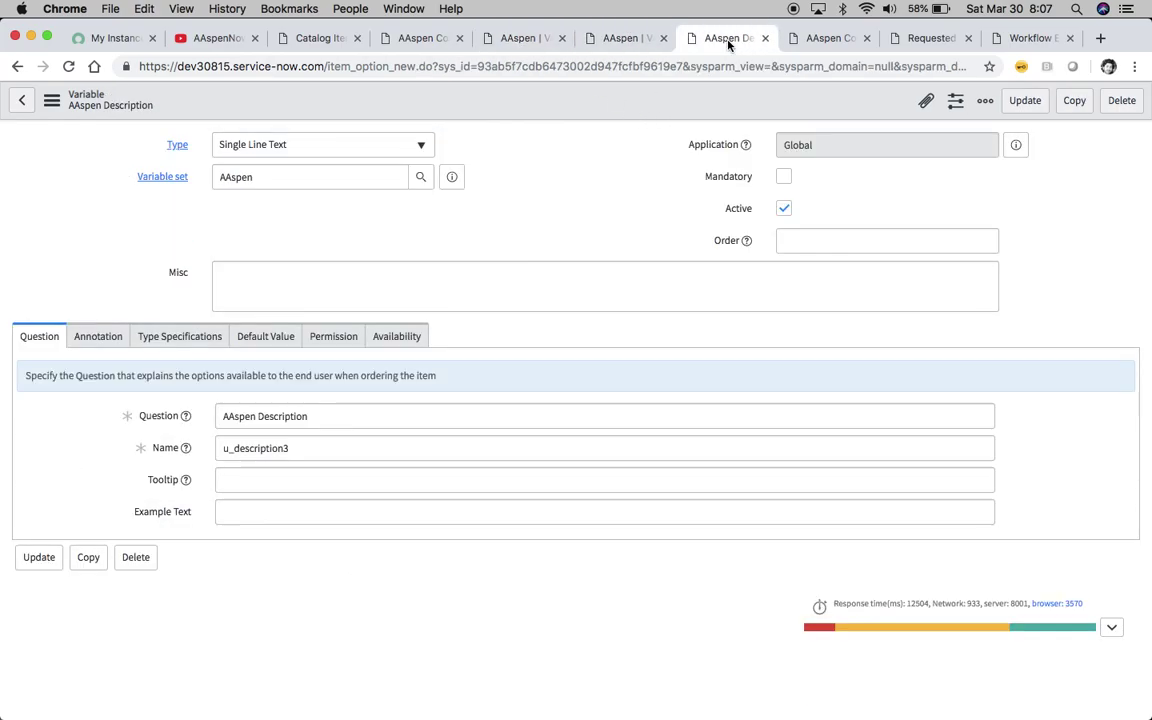
{"action": "left_click", "coordinate": [816, 42]}
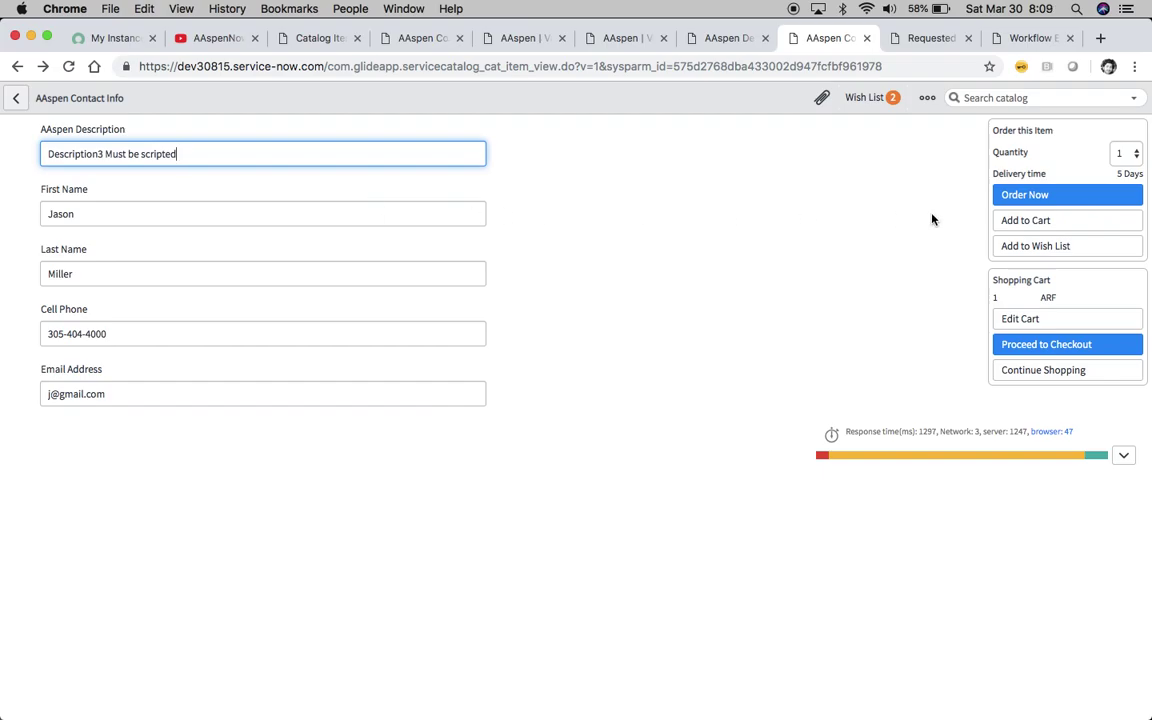
- Submit the AAspen Contact Info order and open sc_req_item.LIST from the navigator
{"action": "left_click", "coordinate": [1027, 204]}
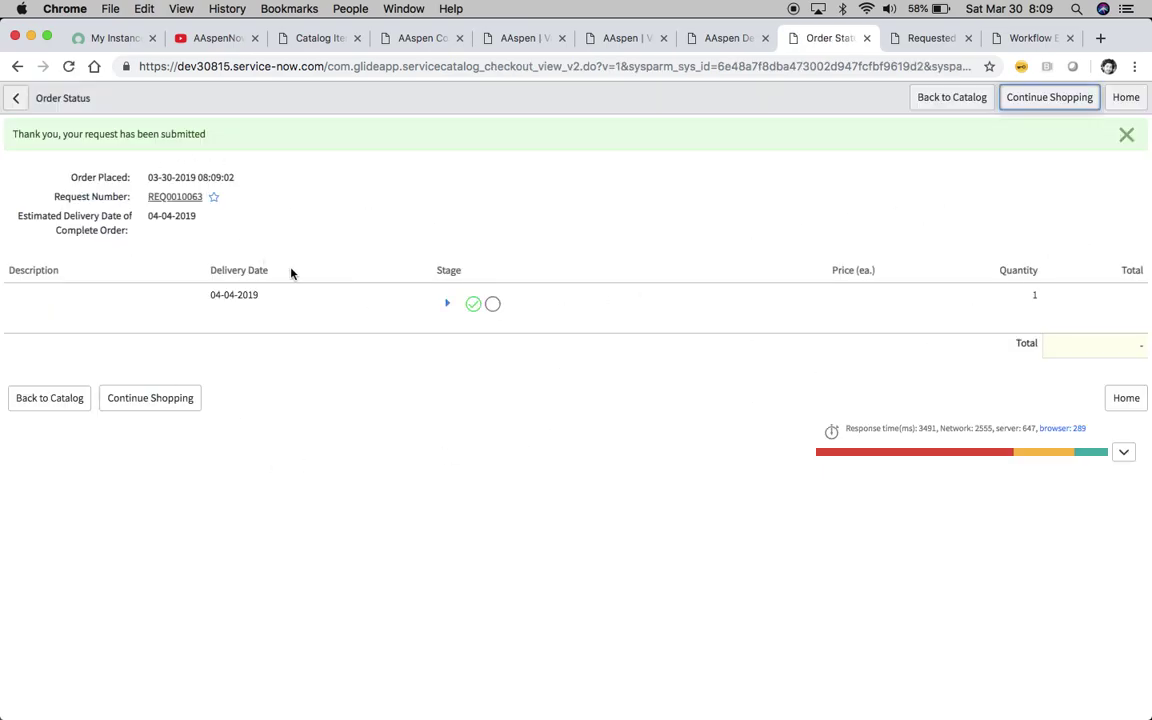
{"action": "left_click", "coordinate": [918, 41]}
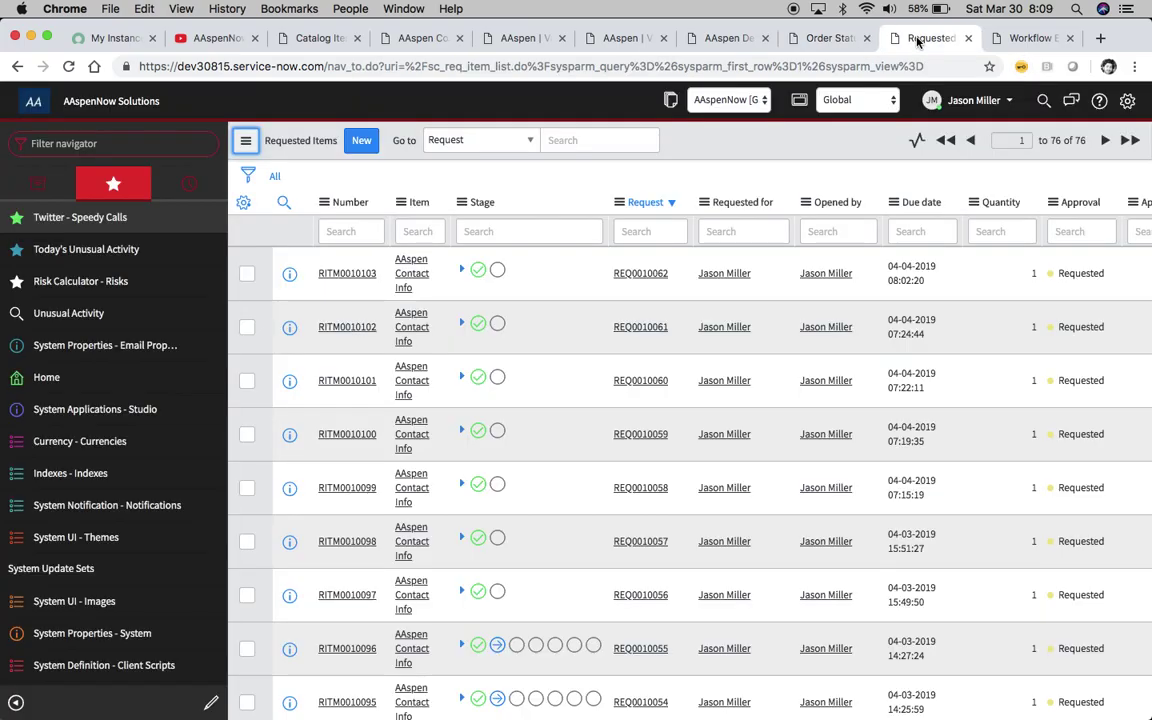
{"action": "left_click", "coordinate": [120, 143]}
{"action": "type", "text": "sc_req"}
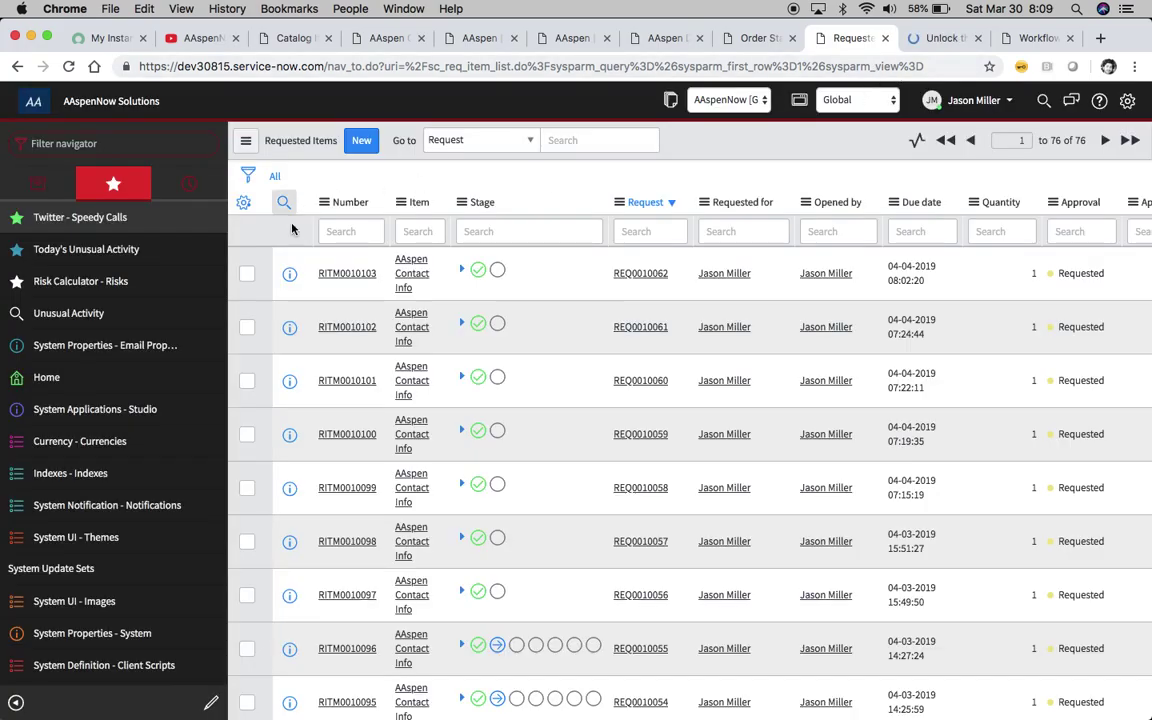
- Refresh the Requested Items list to show 77 items and close the duplicate list
{"action": "right_click", "coordinate": [705, 140]}
{"action": "mouse_move", "coordinate": [750, 203]}
{"action": "left_click", "coordinate": [835, 206]}
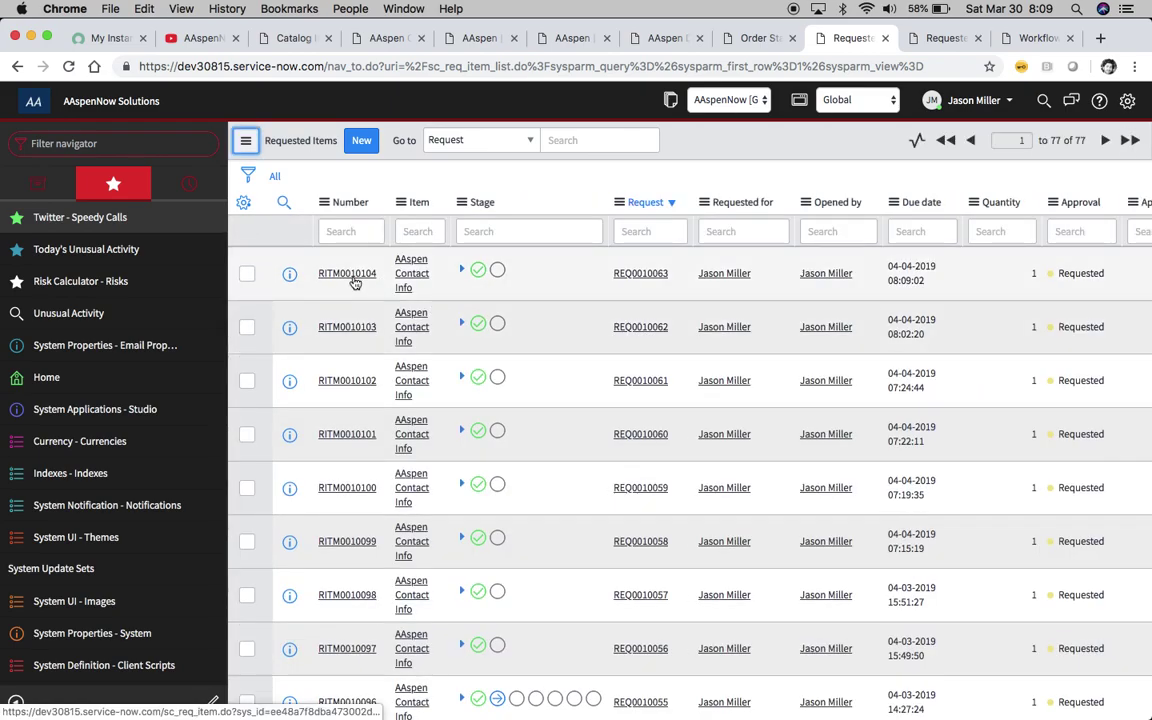
{"action": "left_click", "coordinate": [925, 40]}
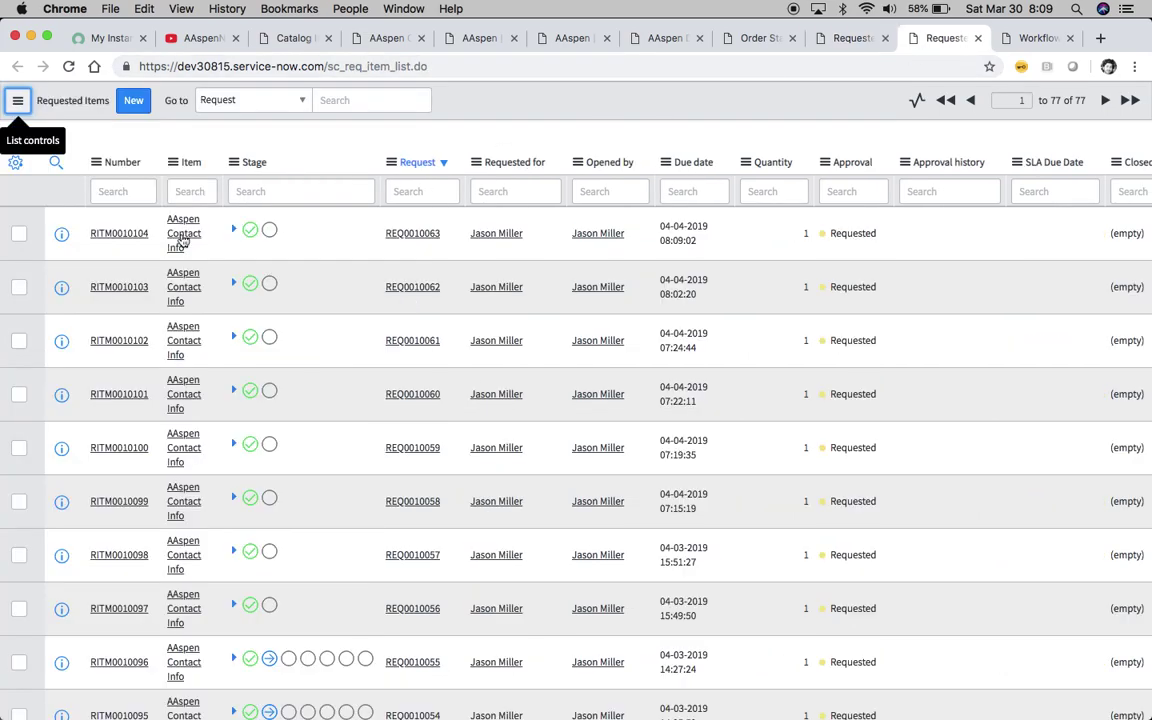
{"action": "left_click", "coordinate": [978, 38]}
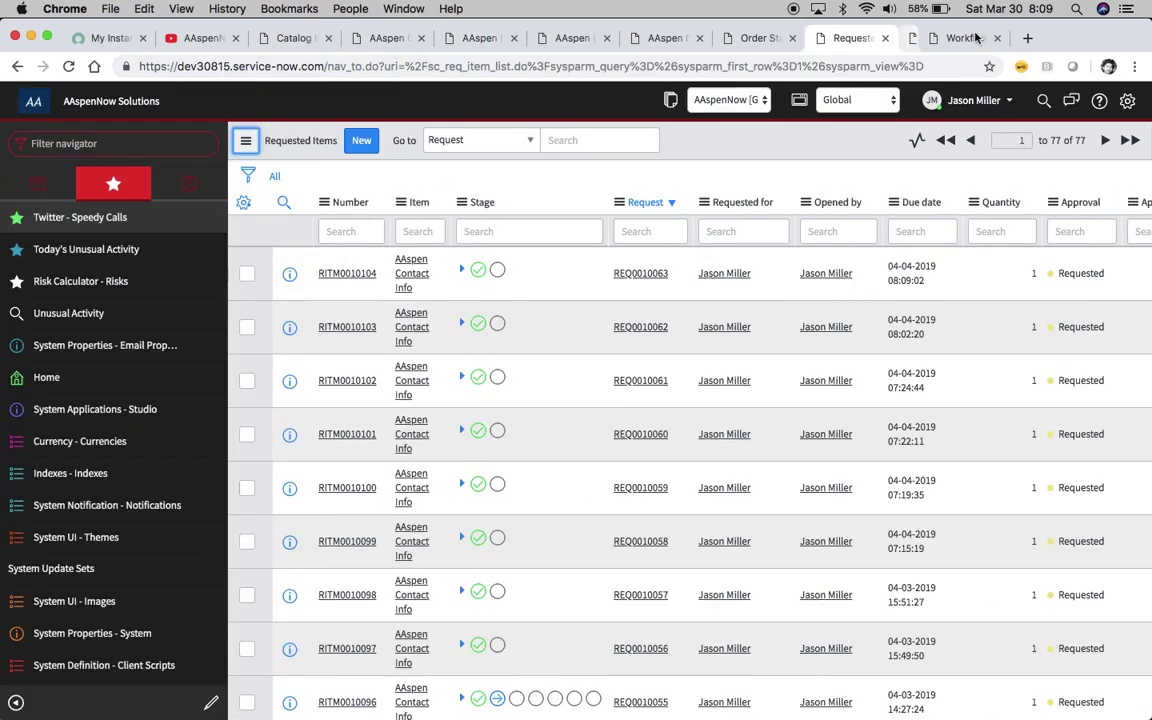
- Open the newest RITM and inspect the Description, Description1 and Description2 field contents
{"action": "left_click", "coordinate": [352, 280]}
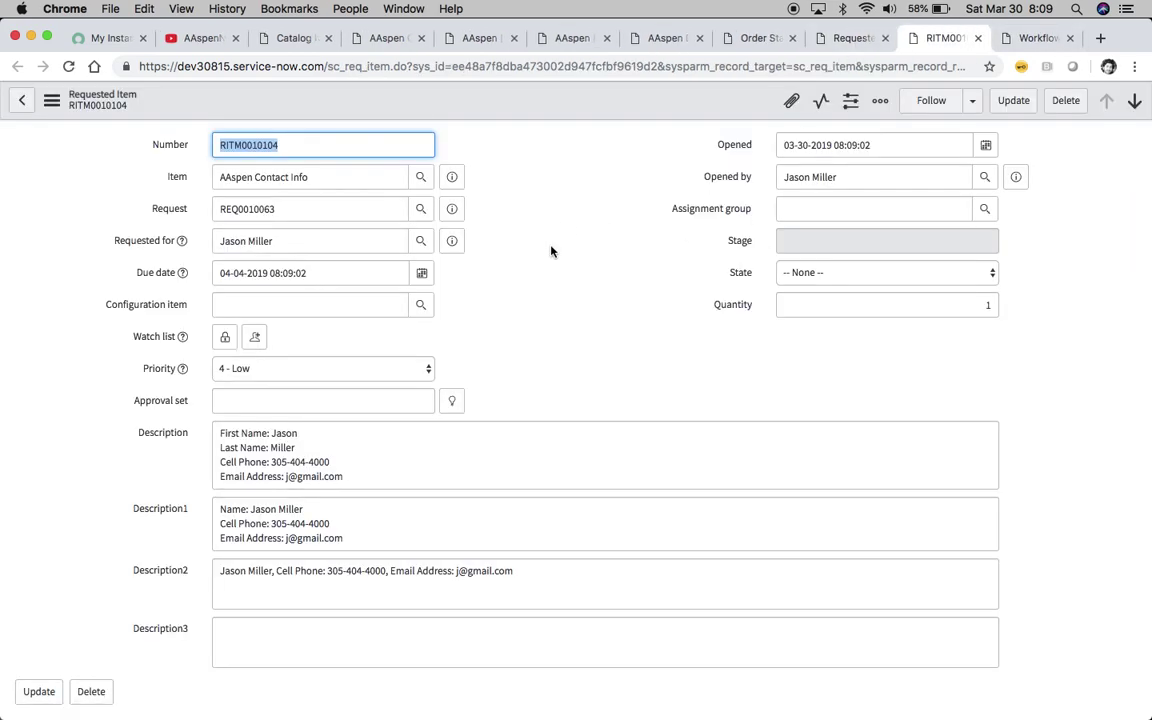
{"action": "scroll", "coordinate": [548, 249], "scroll_direction": "down", "scroll_amount": 2}
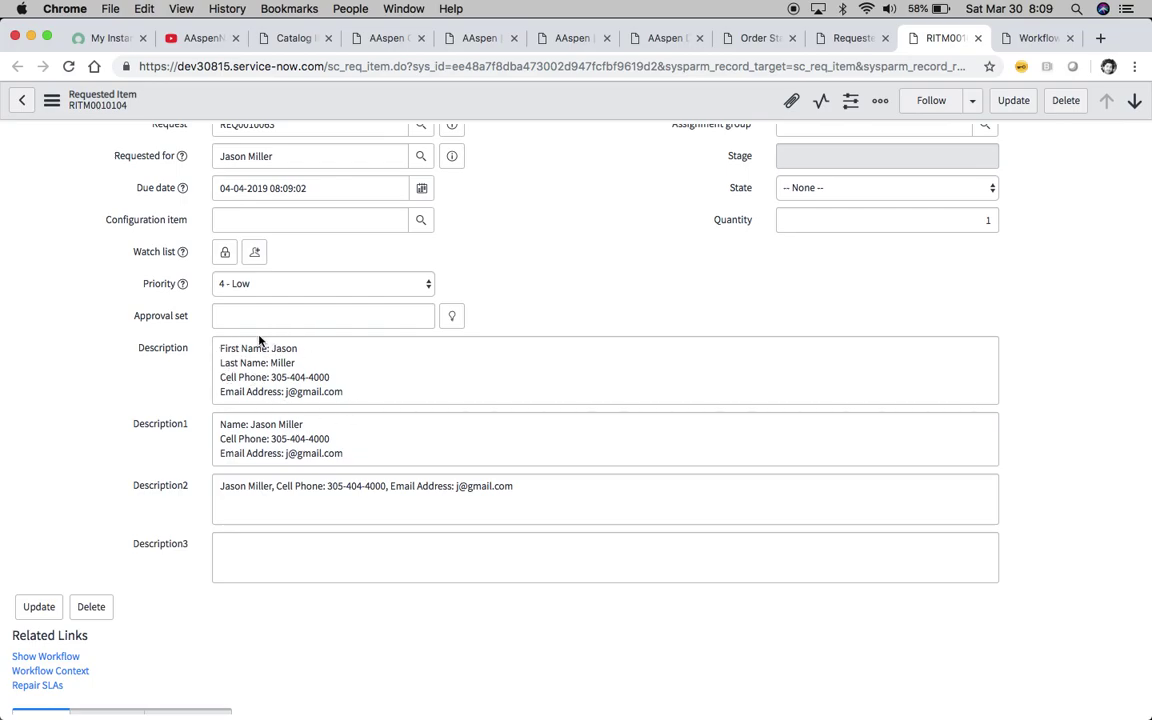
{"action": "left_click_drag", "start_coordinate": [224, 349], "coordinate": [277, 347]}
{"action": "left_click", "coordinate": [268, 371]}
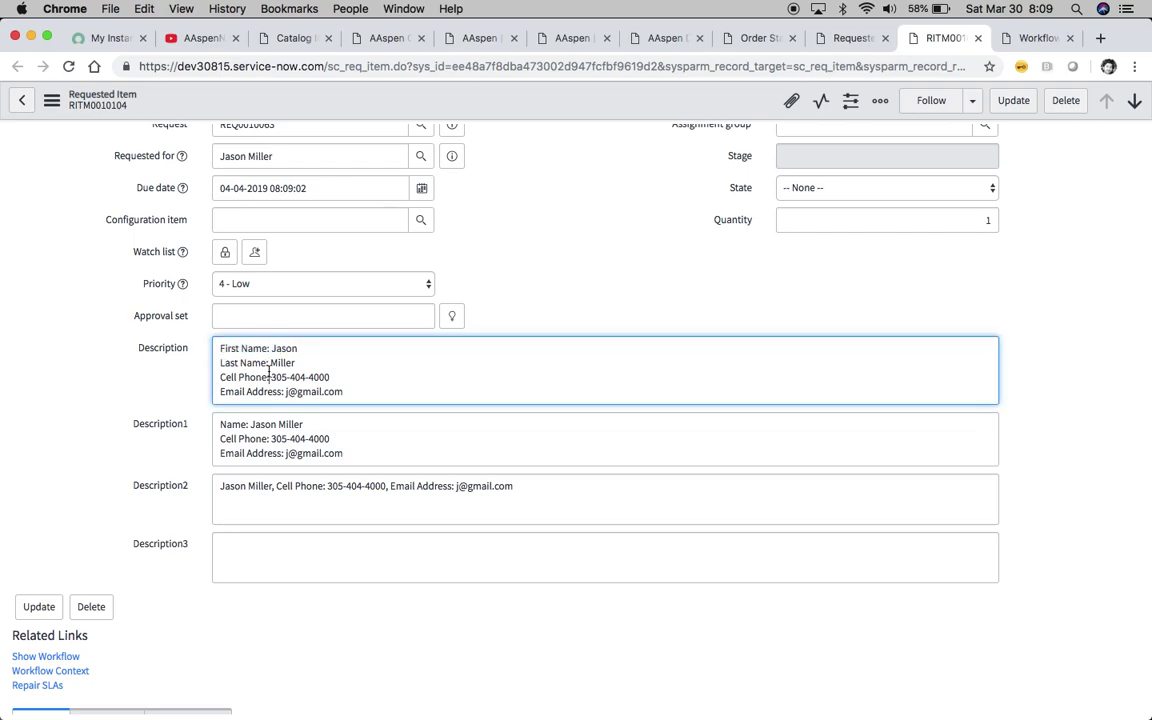
{"action": "left_click", "coordinate": [225, 427]}
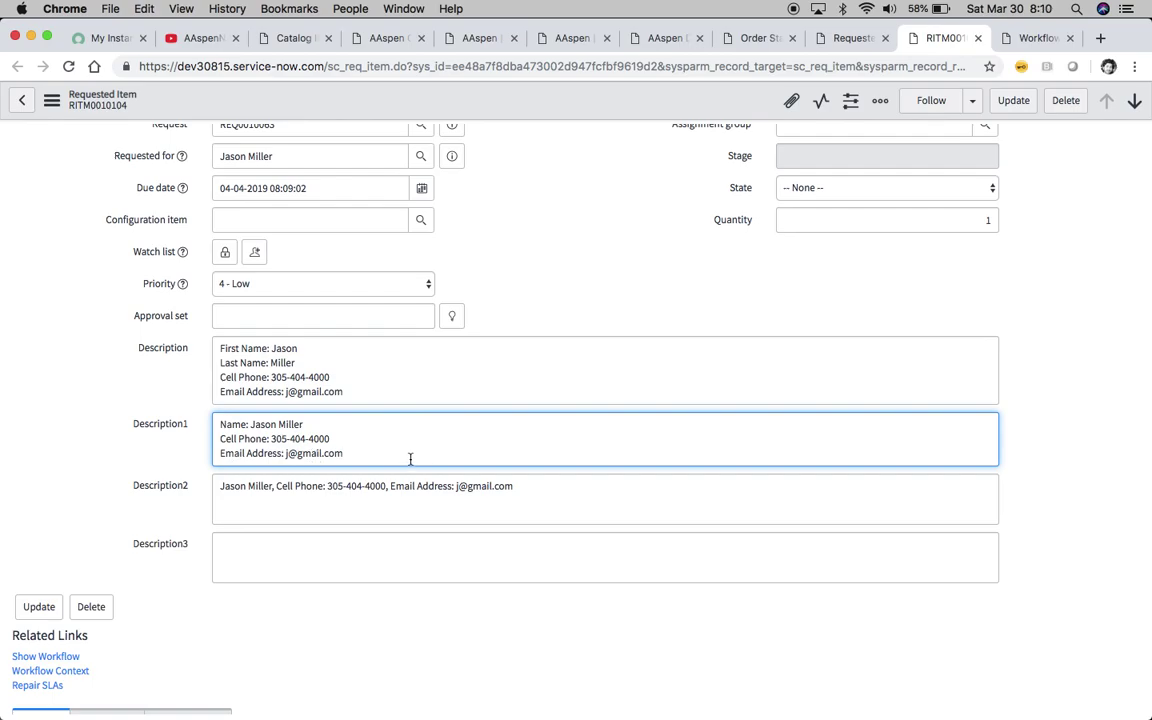
{"action": "left_click", "coordinate": [536, 485]}
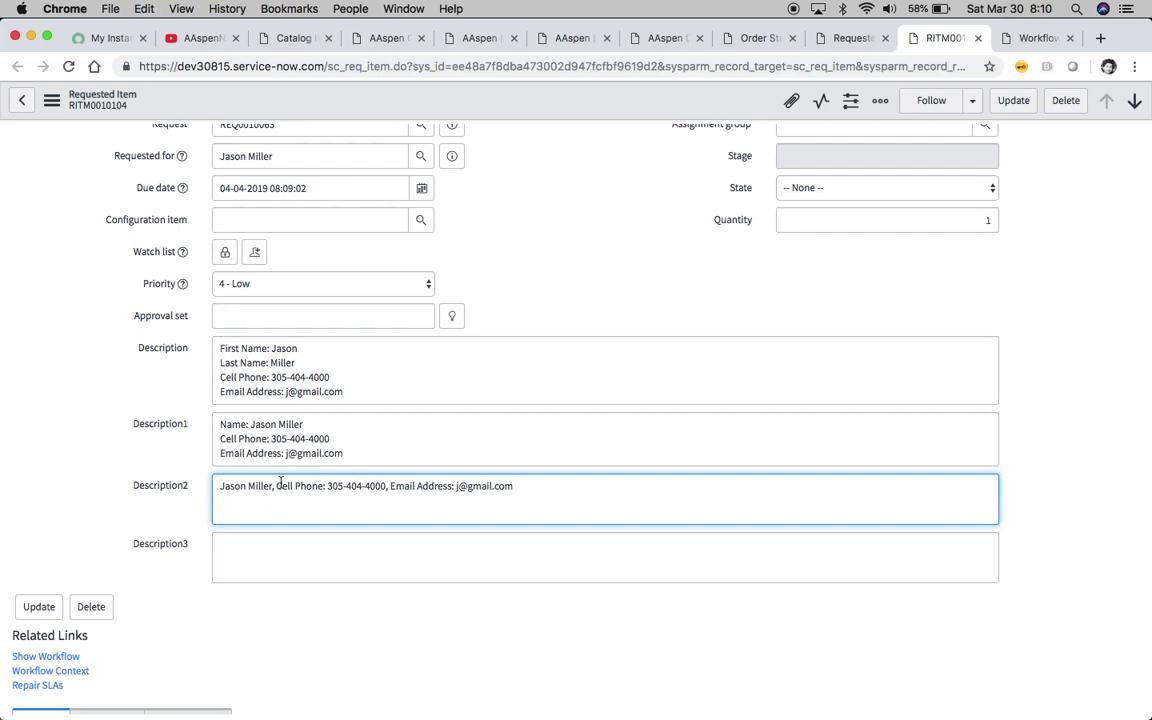
{"action": "left_click_drag", "start_coordinate": [277, 486], "coordinate": [304, 486]}
{"action": "left_click", "coordinate": [333, 486]}
{"action": "scroll", "coordinate": [965, 336], "scroll_direction": "up", "scroll_amount": 2}
{"action": "left_click", "coordinate": [1023, 39]}
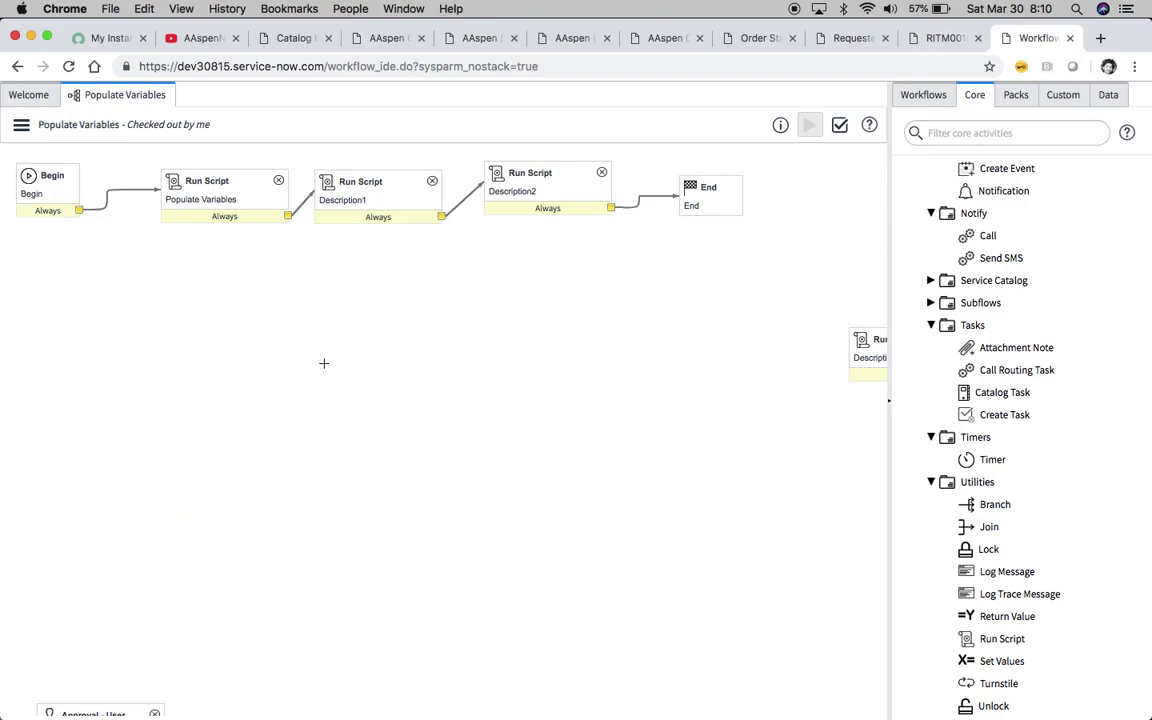
{"action": "left_click", "coordinate": [21, 124]}
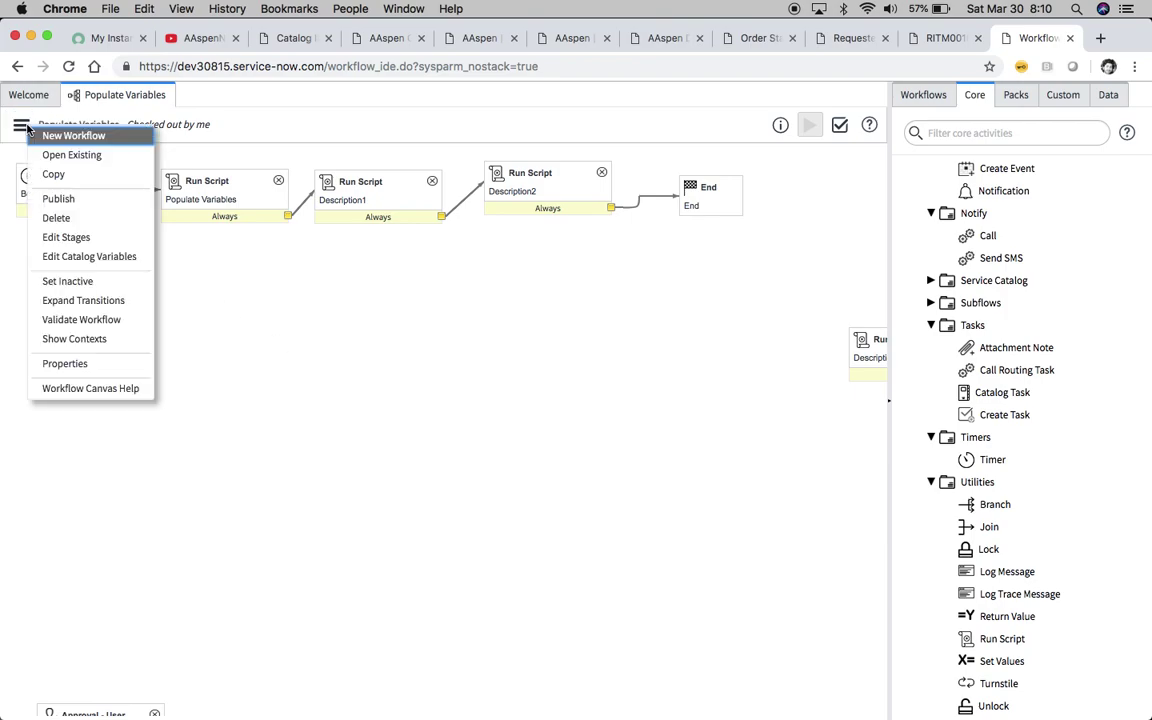
{"action": "left_click", "coordinate": [66, 363]}
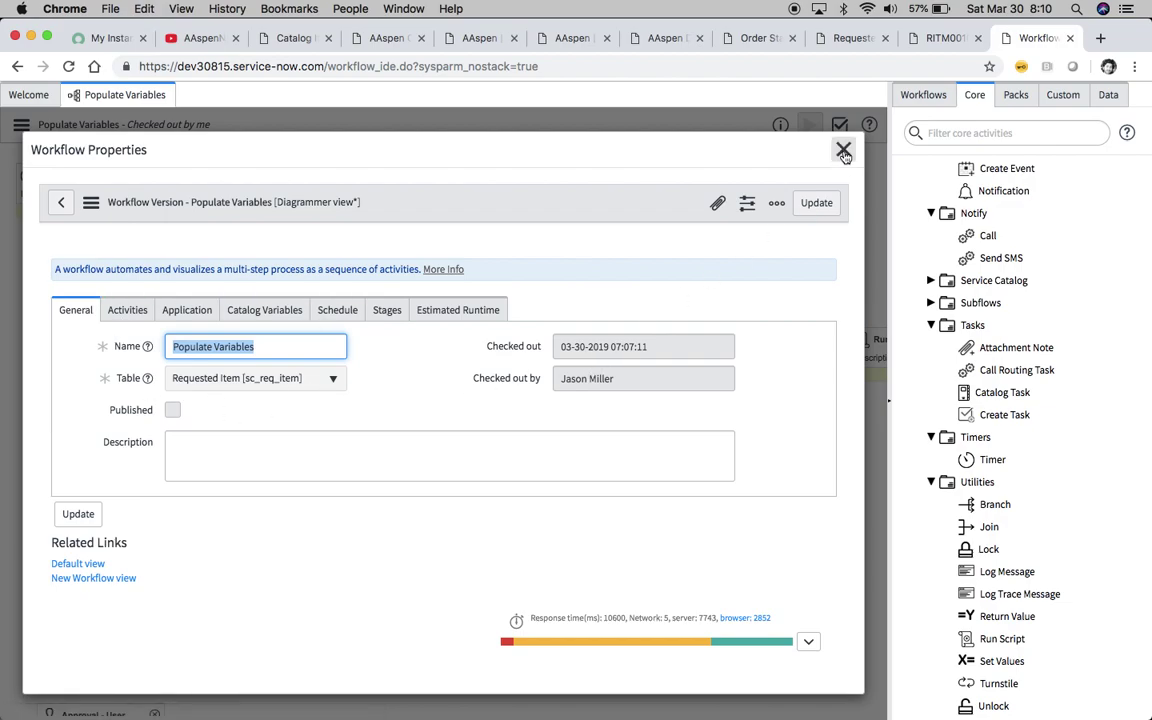
{"action": "left_click", "coordinate": [843, 151]}
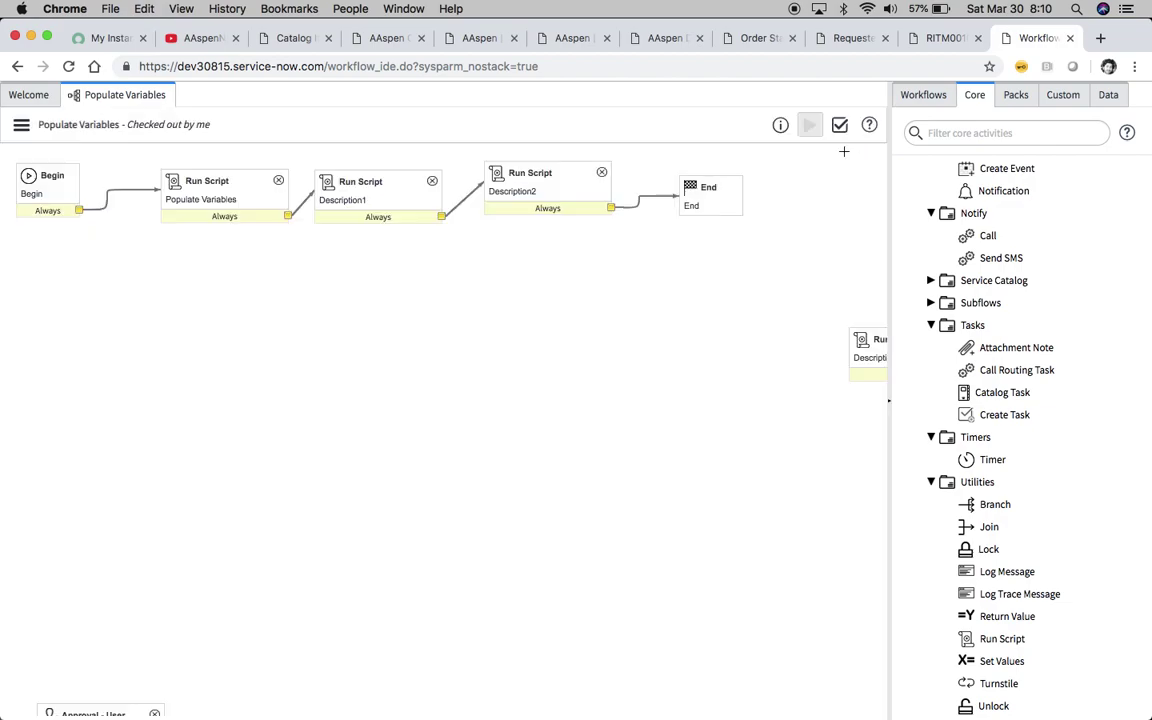
{"action": "left_click", "coordinate": [386, 40]}
{"action": "left_click", "coordinate": [100, 367]}
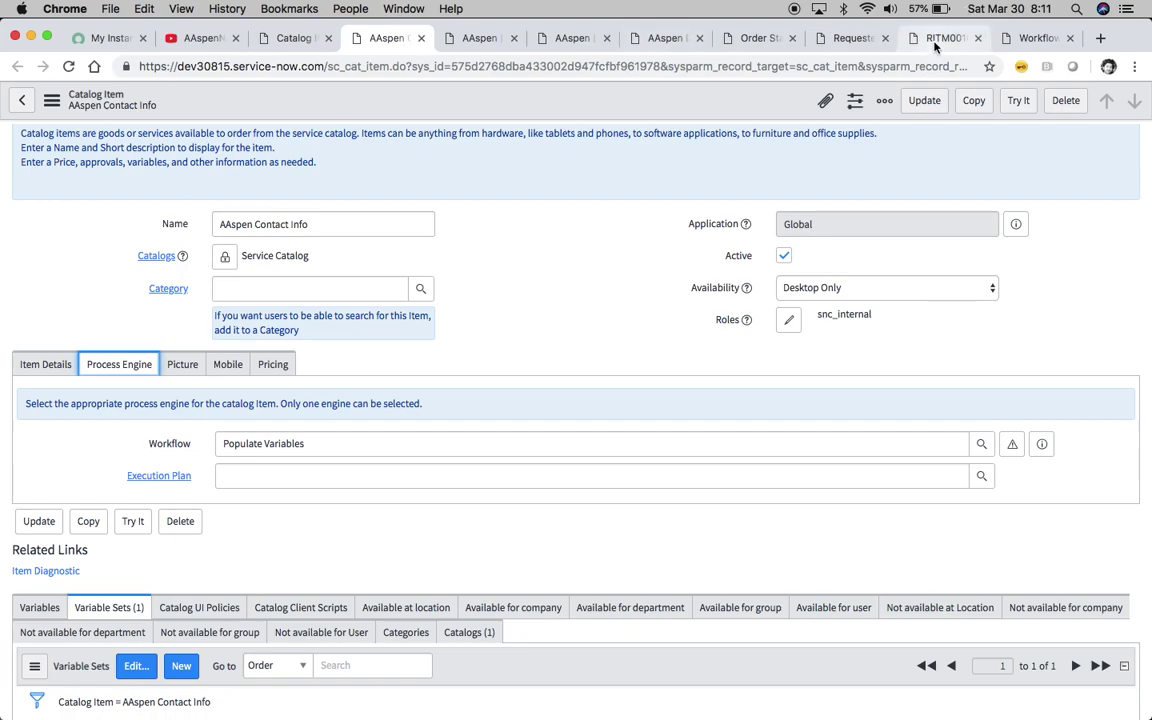
- Open the Populate Variables Run Script and examine where it sets current.description
{"action": "left_click", "coordinate": [1023, 37]}
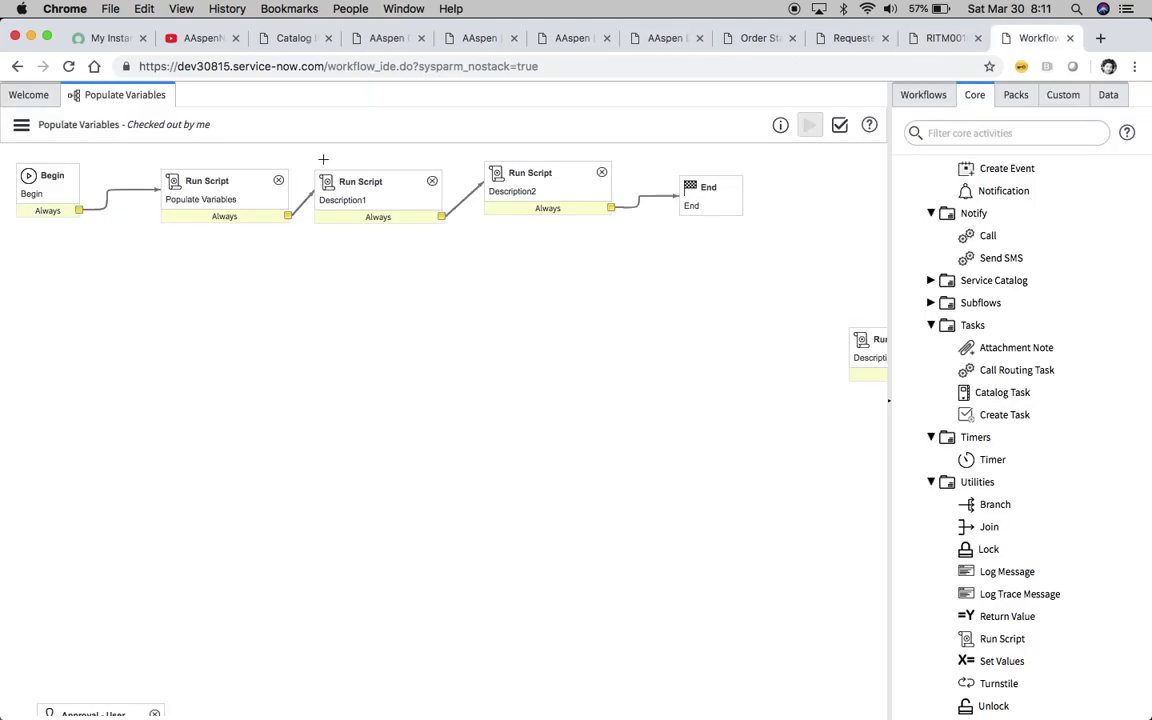
{"action": "double_click", "coordinate": [224, 186]}
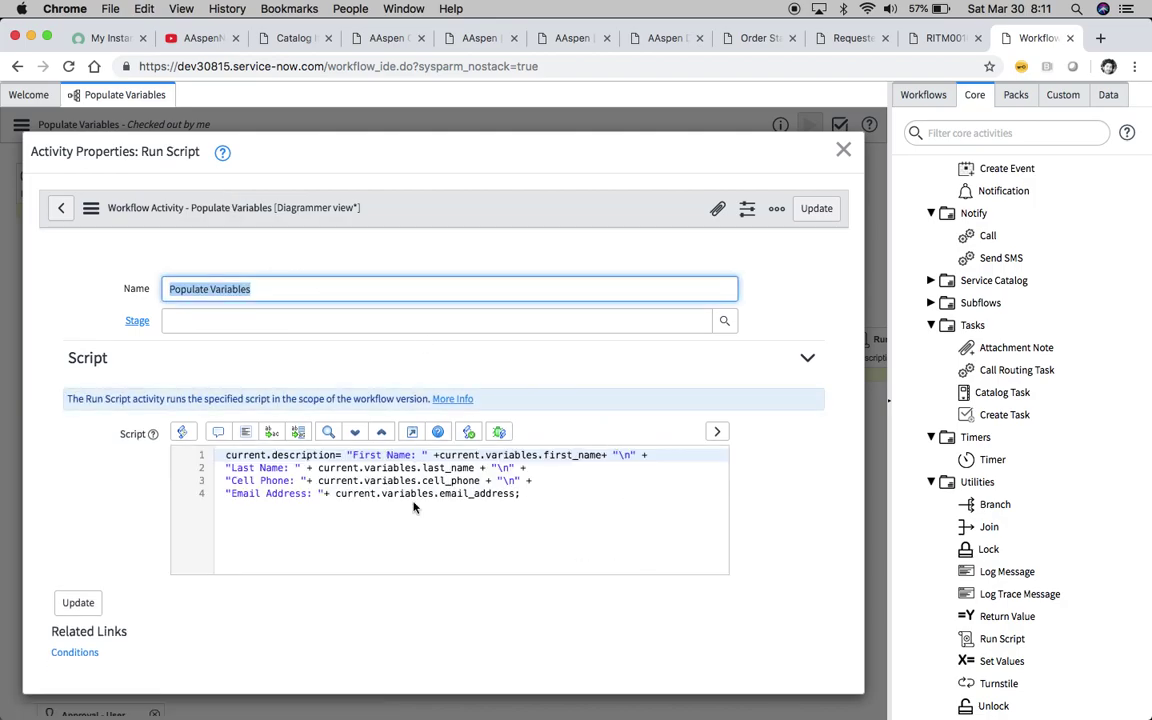
{"action": "left_click", "coordinate": [224, 457]}
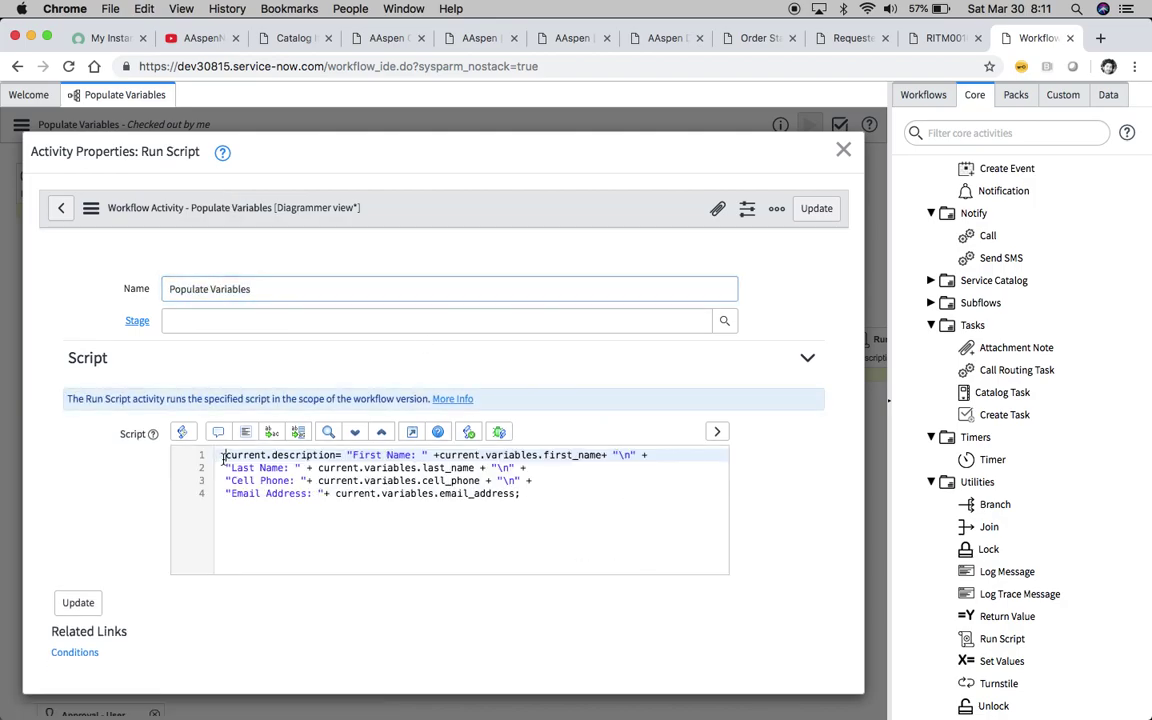
{"action": "left_click", "coordinate": [275, 456]}
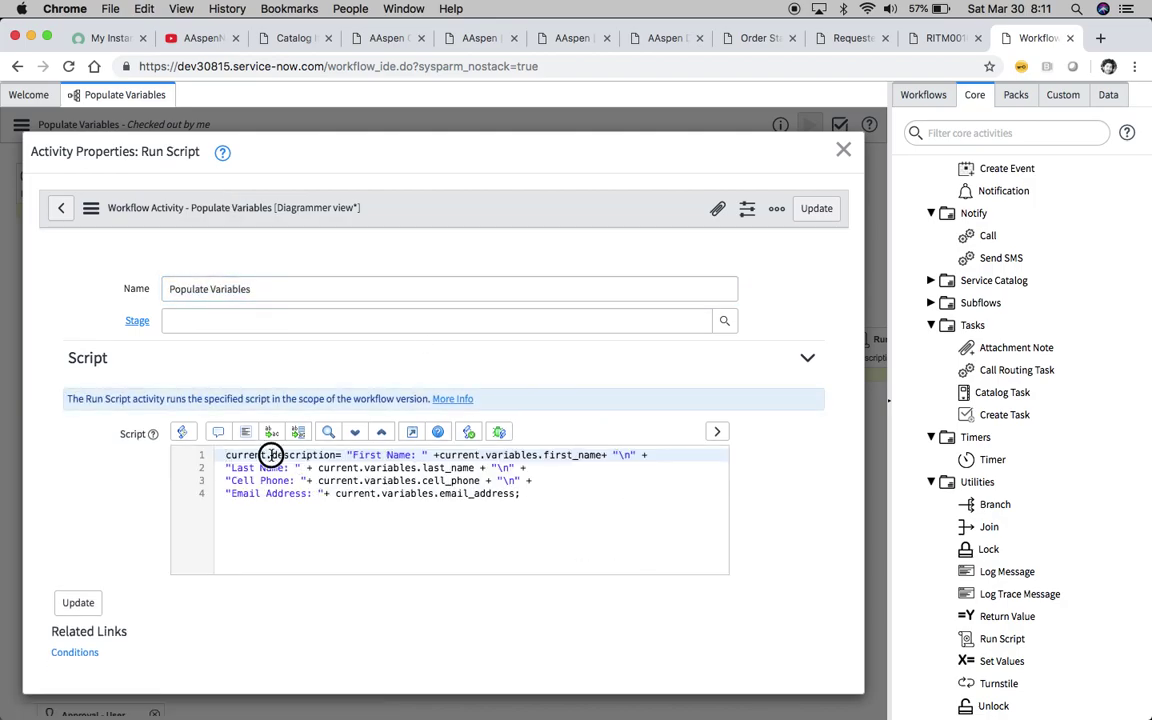
{"action": "left_click", "coordinate": [326, 454]}
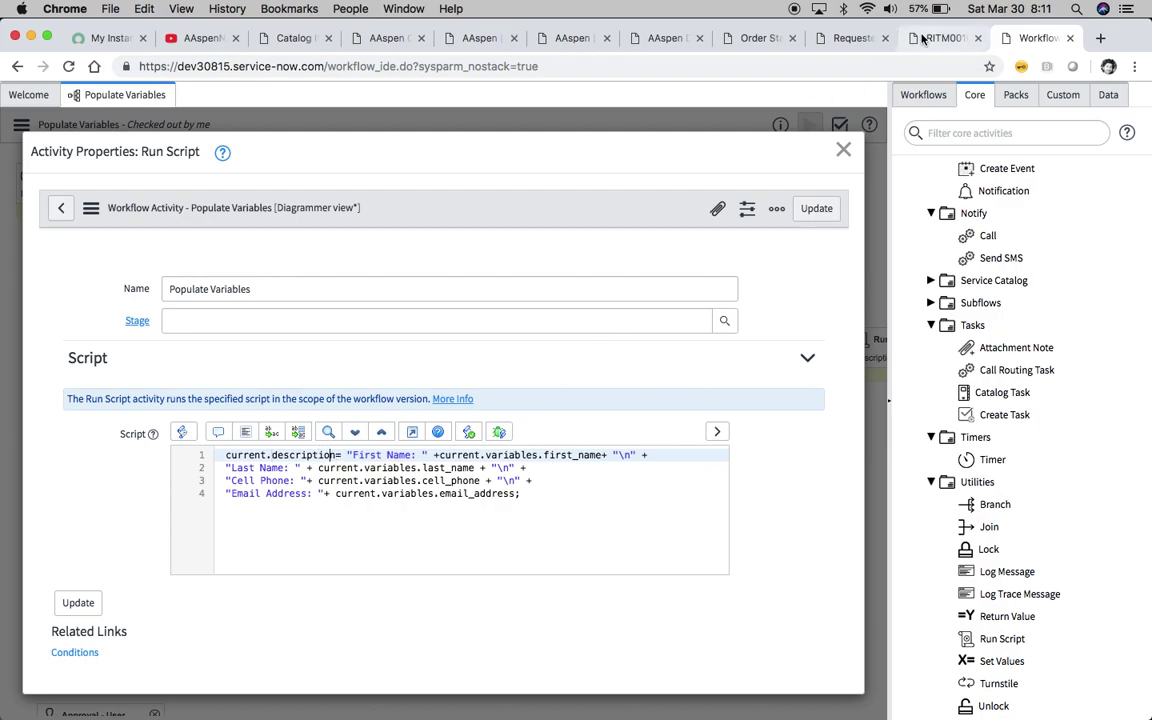
- On RITM0010104, reveal the column names of Description through Description3, then return to Requested Items
{"action": "left_click", "coordinate": [923, 35]}
{"action": "left_click", "coordinate": [167, 433]}
{"action": "right_click", "coordinate": [167, 433]}
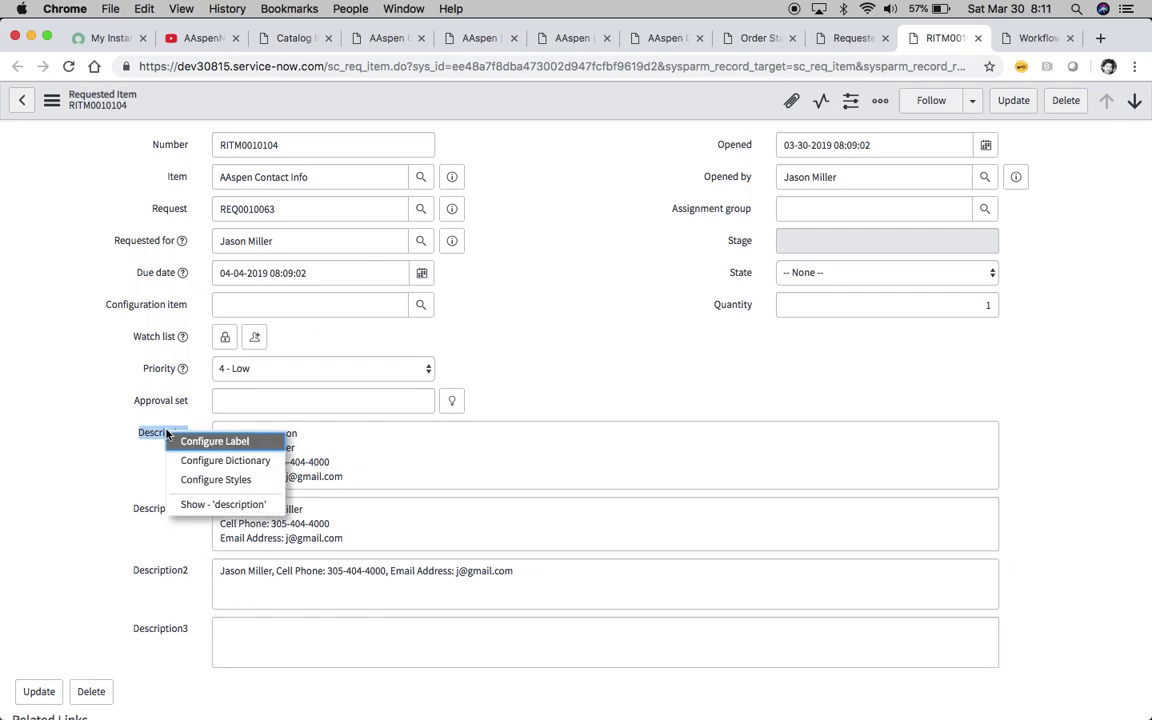
{"action": "left_click", "coordinate": [130, 511]}
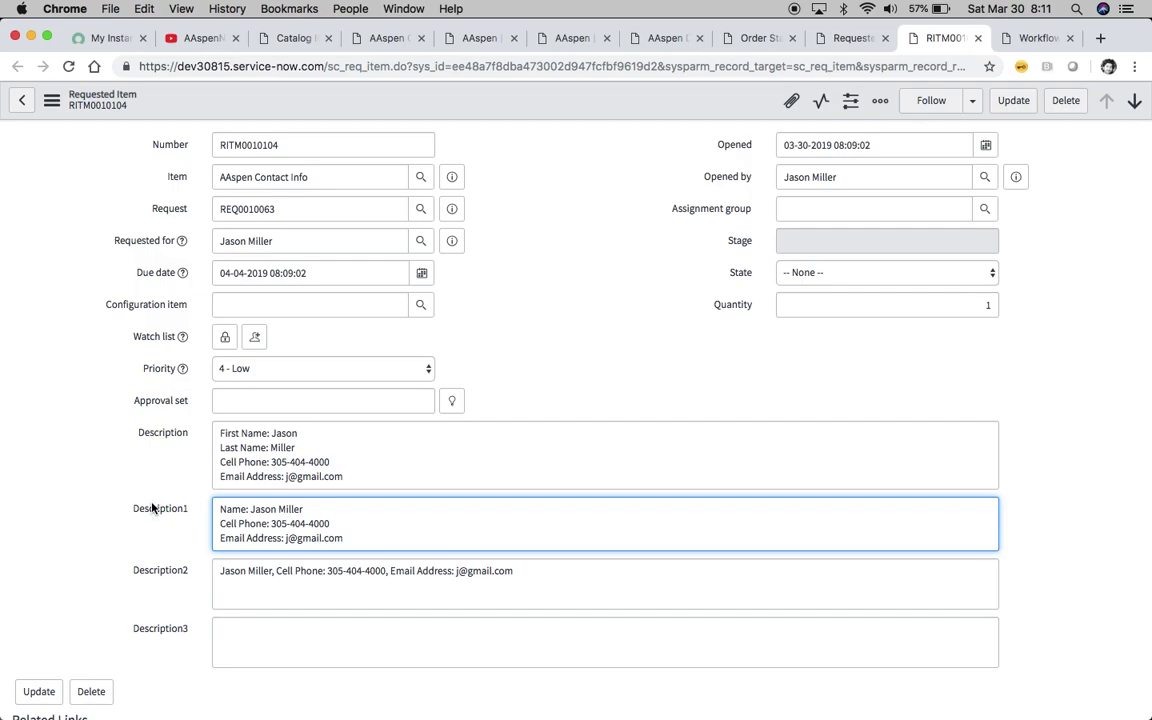
{"action": "right_click", "coordinate": [152, 508]}
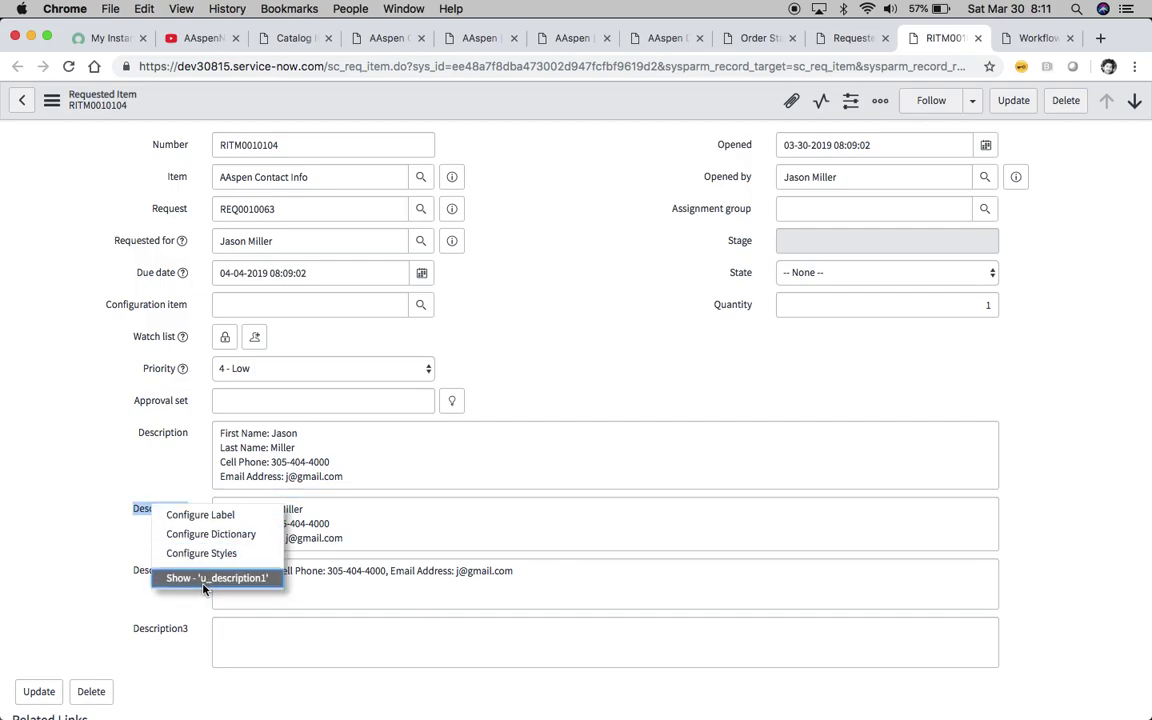
{"action": "left_click", "coordinate": [125, 570]}
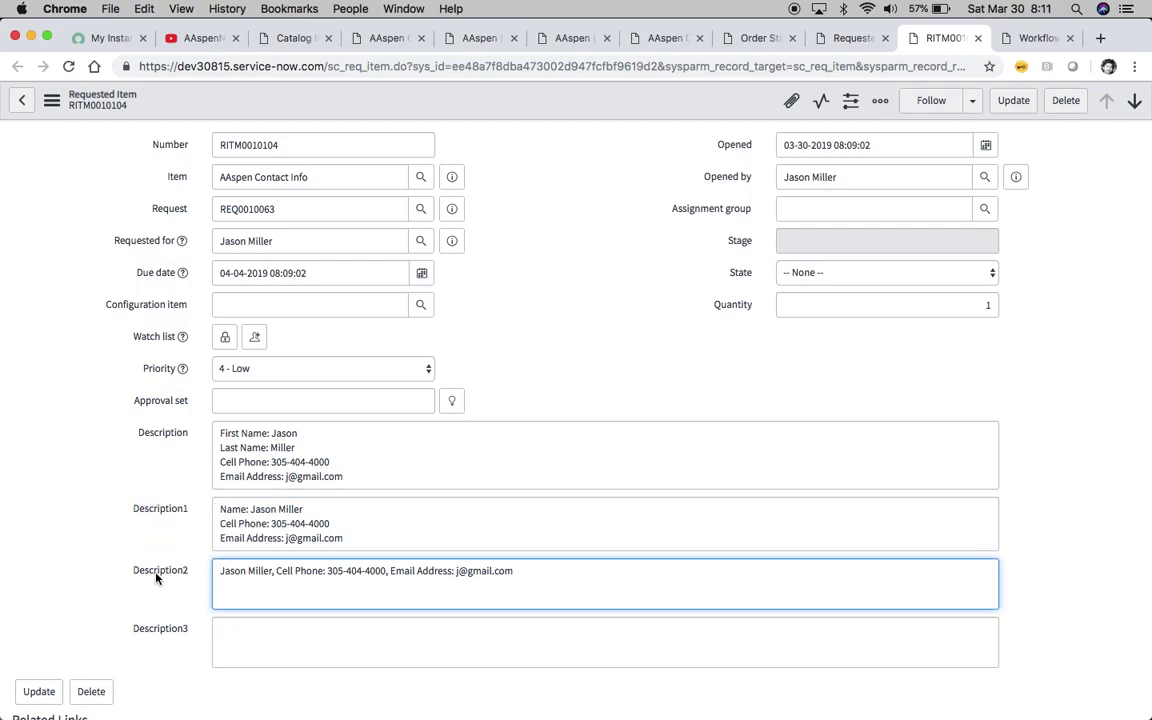
{"action": "left_click", "coordinate": [156, 575]}
{"action": "right_click", "coordinate": [156, 575]}
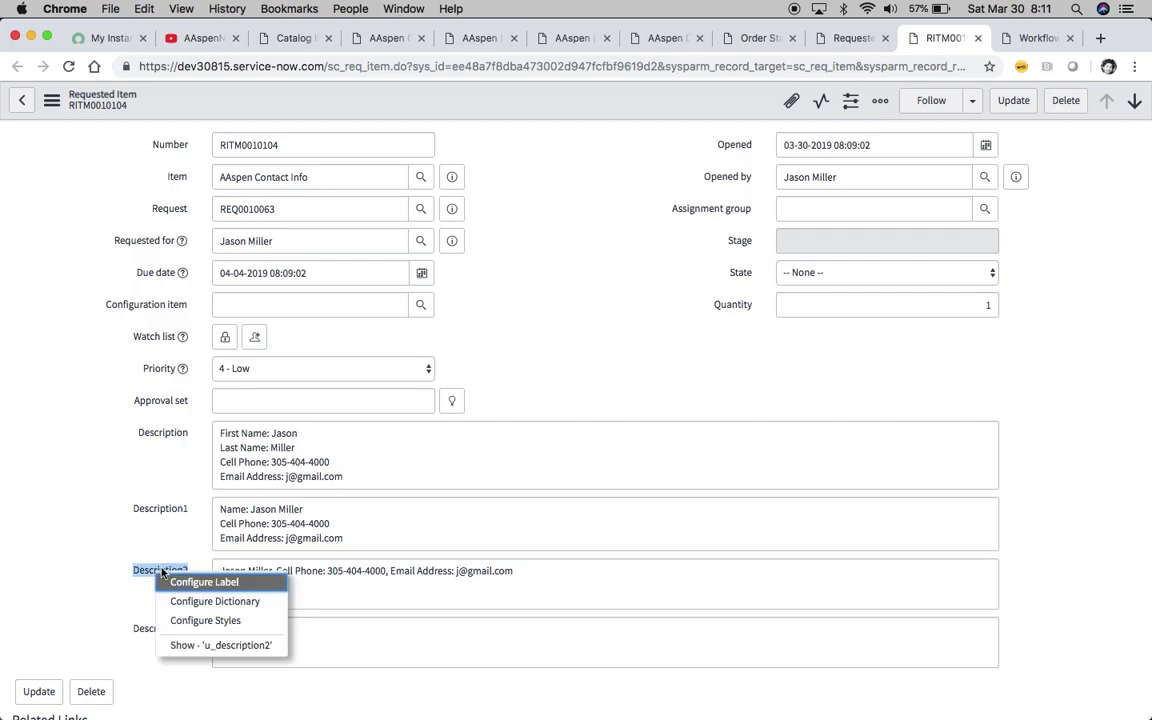
{"action": "left_click", "coordinate": [88, 617]}
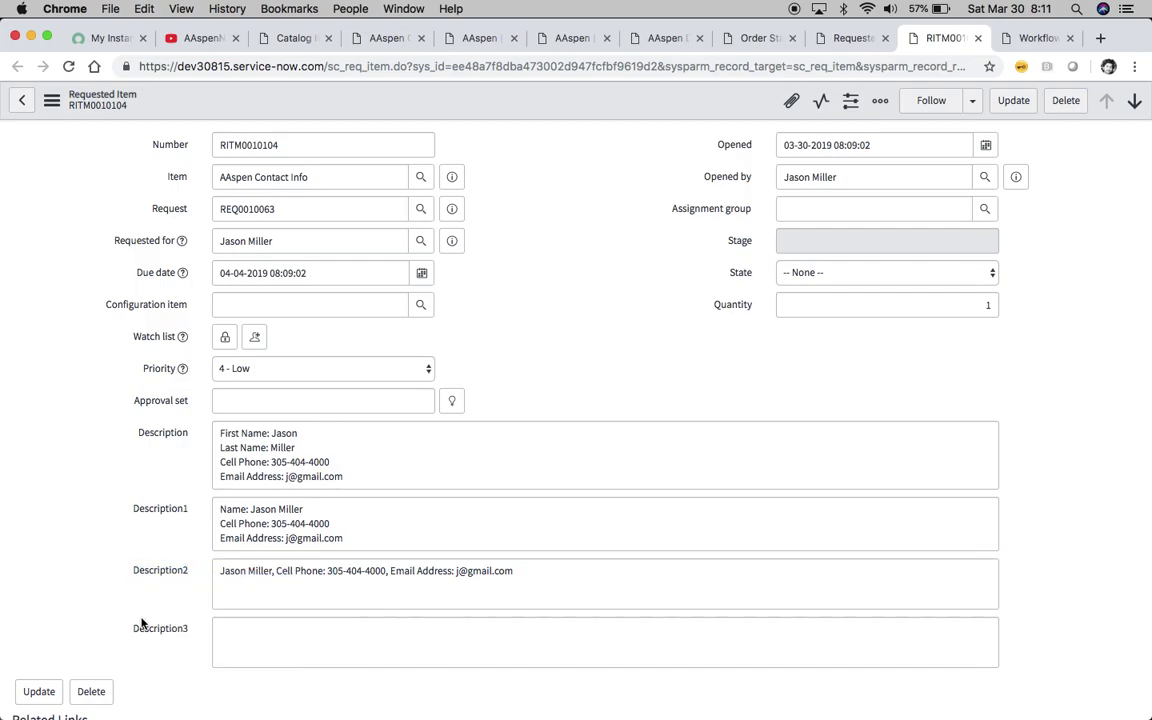
{"action": "right_click", "coordinate": [166, 633]}
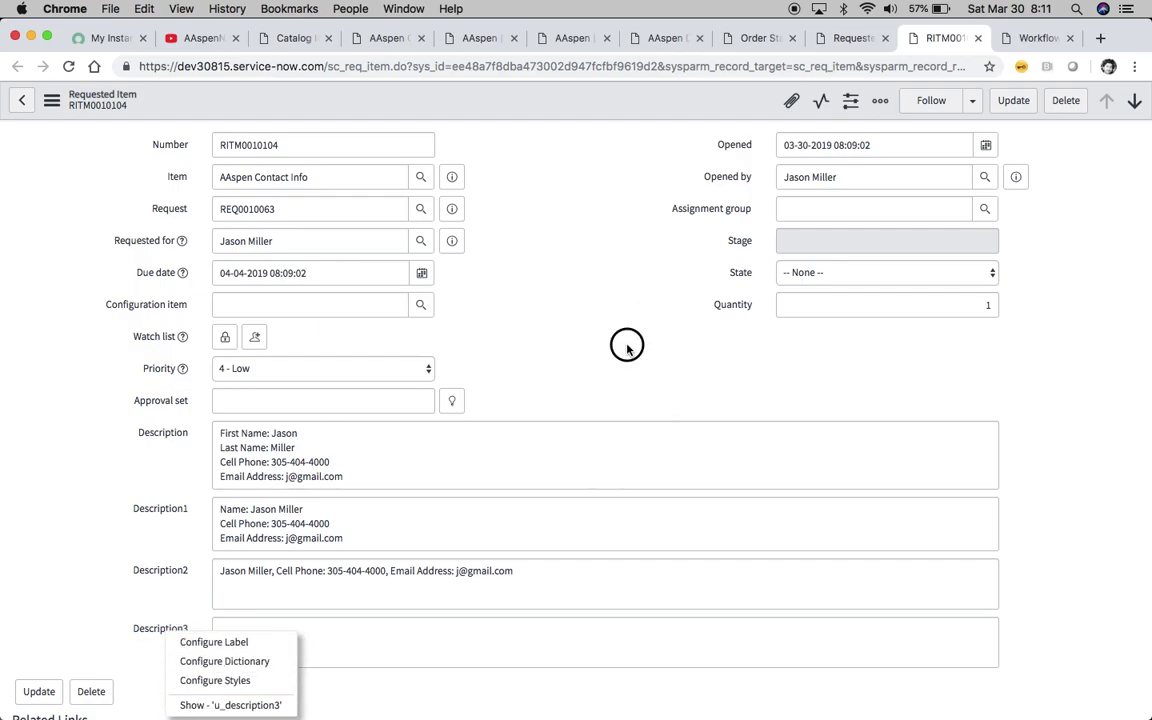
{"action": "left_click", "coordinate": [848, 40]}
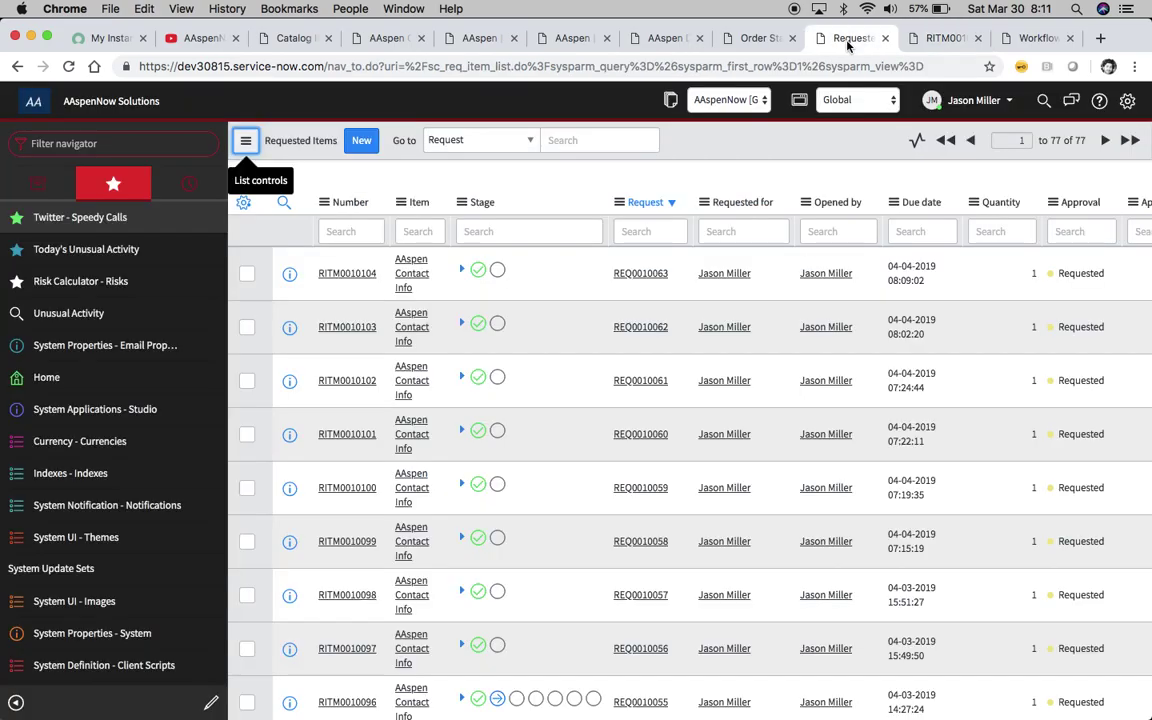
- Walk through the script lines using first_name, then close the Activity Properties dialog
{"action": "left_click", "coordinate": [1035, 38]}
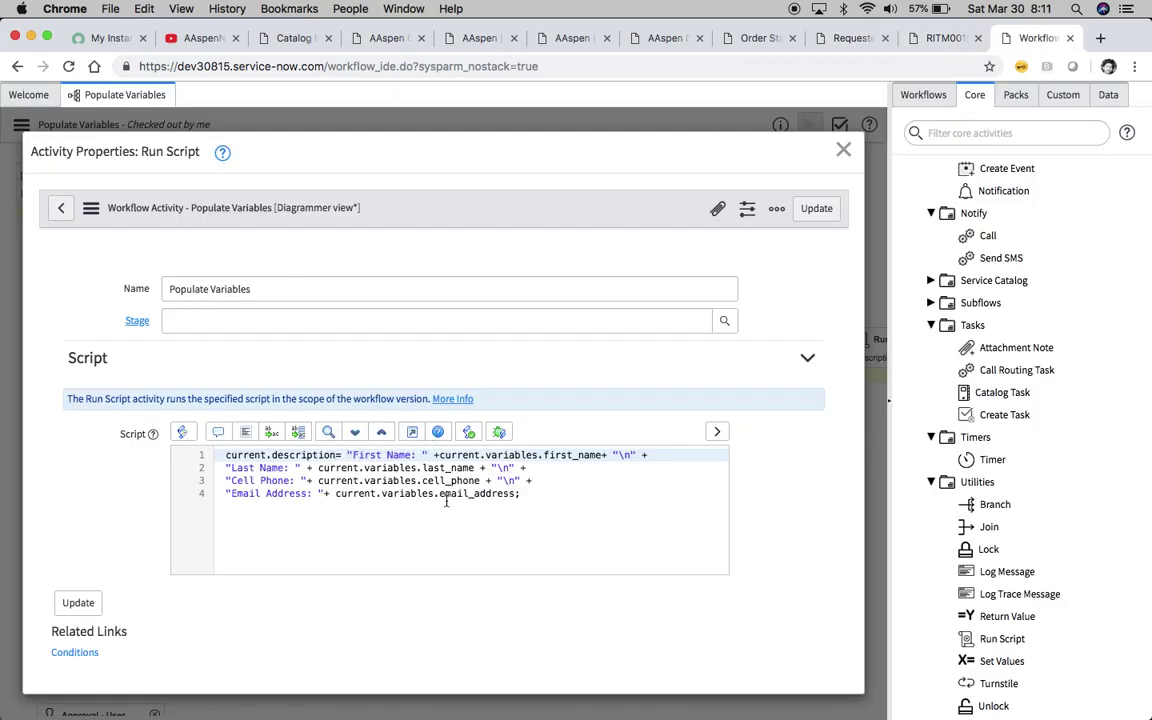
{"action": "key", "text": "Right"}
{"action": "key", "text": "Right"}
{"action": "key", "text": "Right"}
{"action": "left_click", "coordinate": [570, 455]}
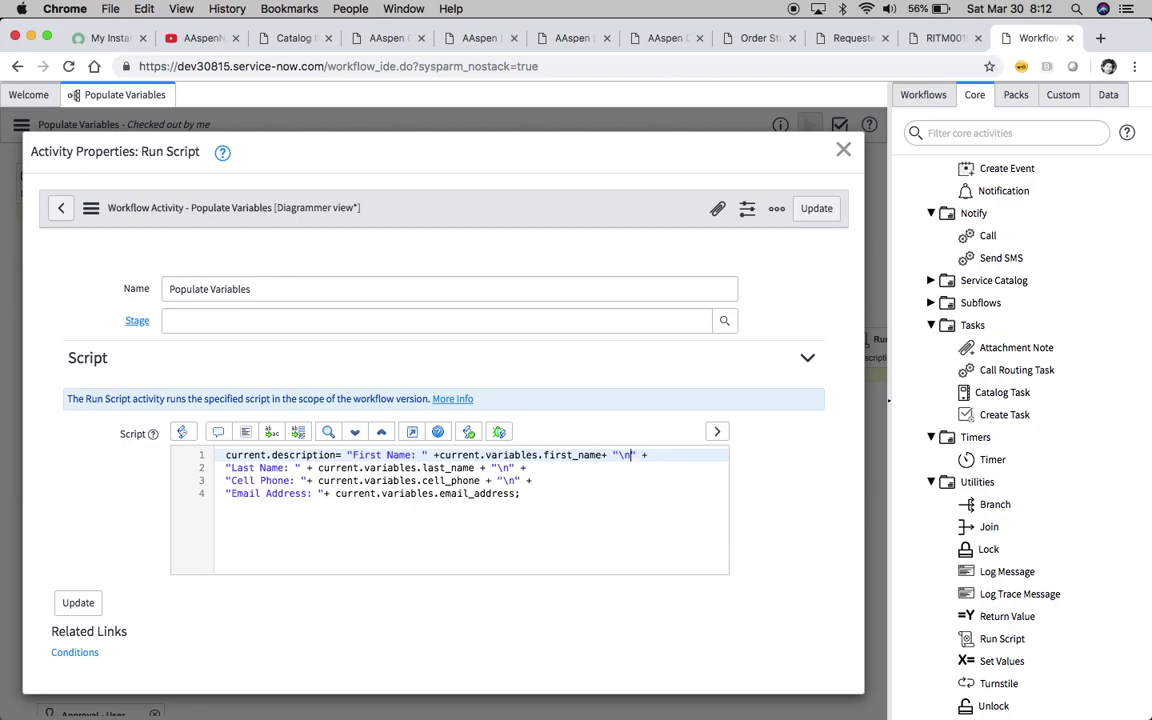
{"action": "left_click", "coordinate": [527, 467]}
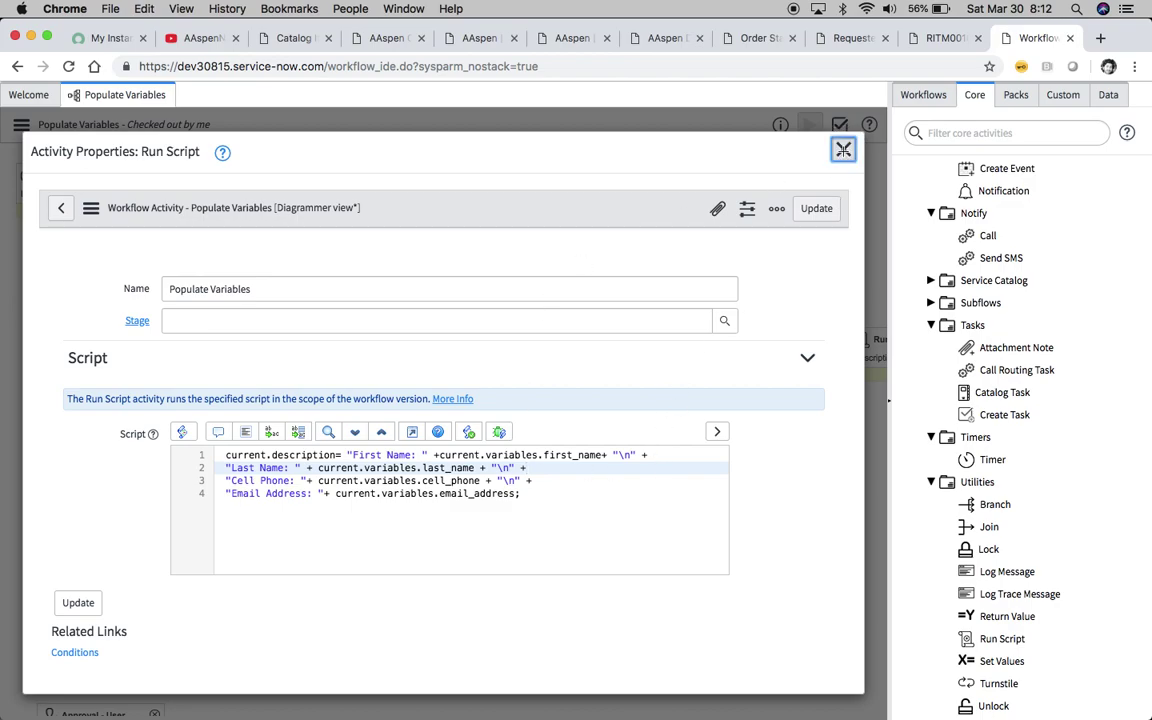
{"action": "left_click", "coordinate": [843, 152]}
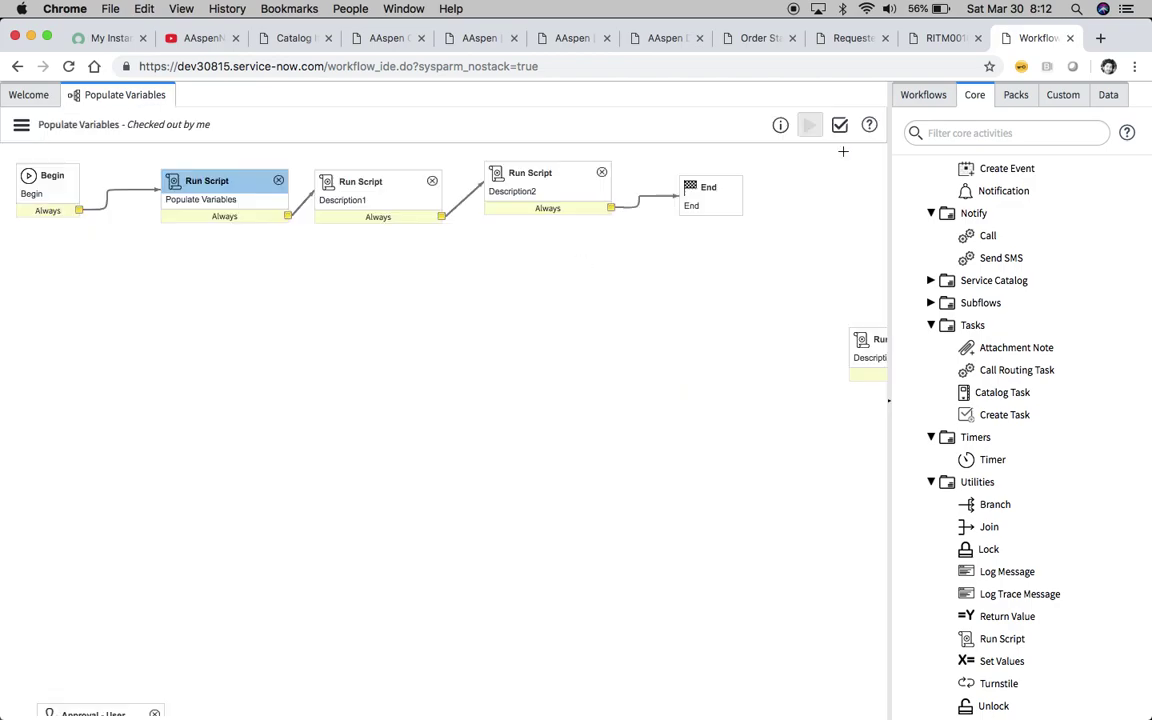
{"action": "double_click", "coordinate": [379, 185]}
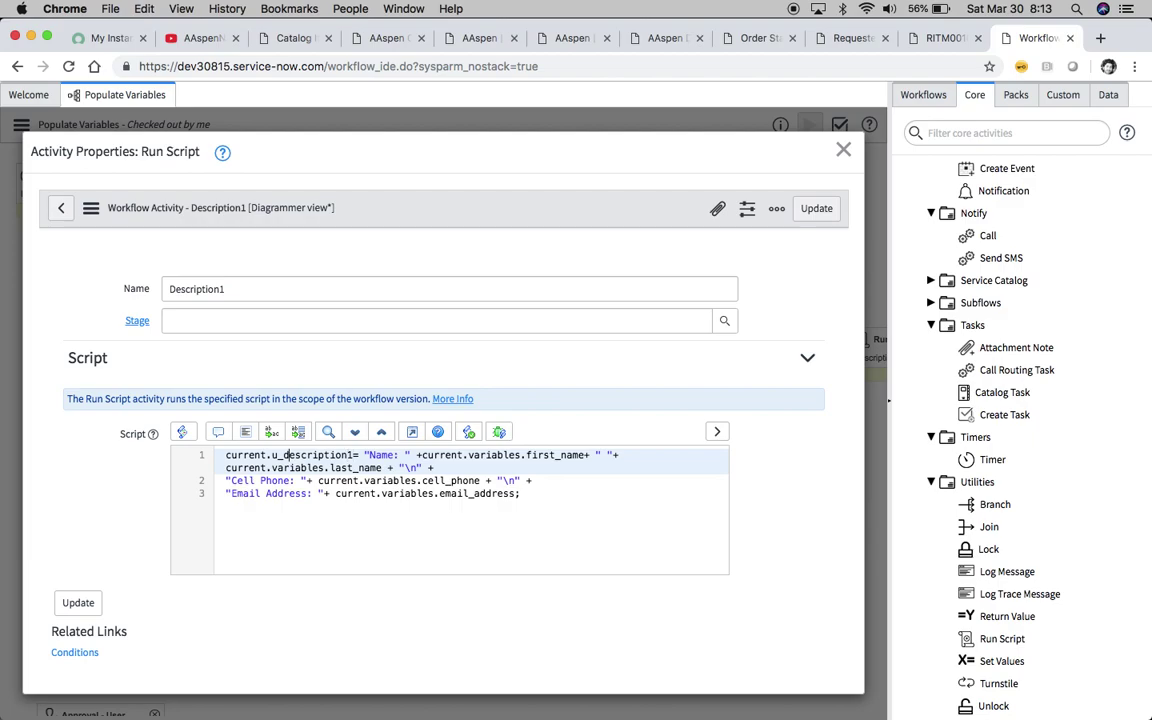
{"action": "left_click_drag", "start_coordinate": [273, 455], "coordinate": [350, 453]}
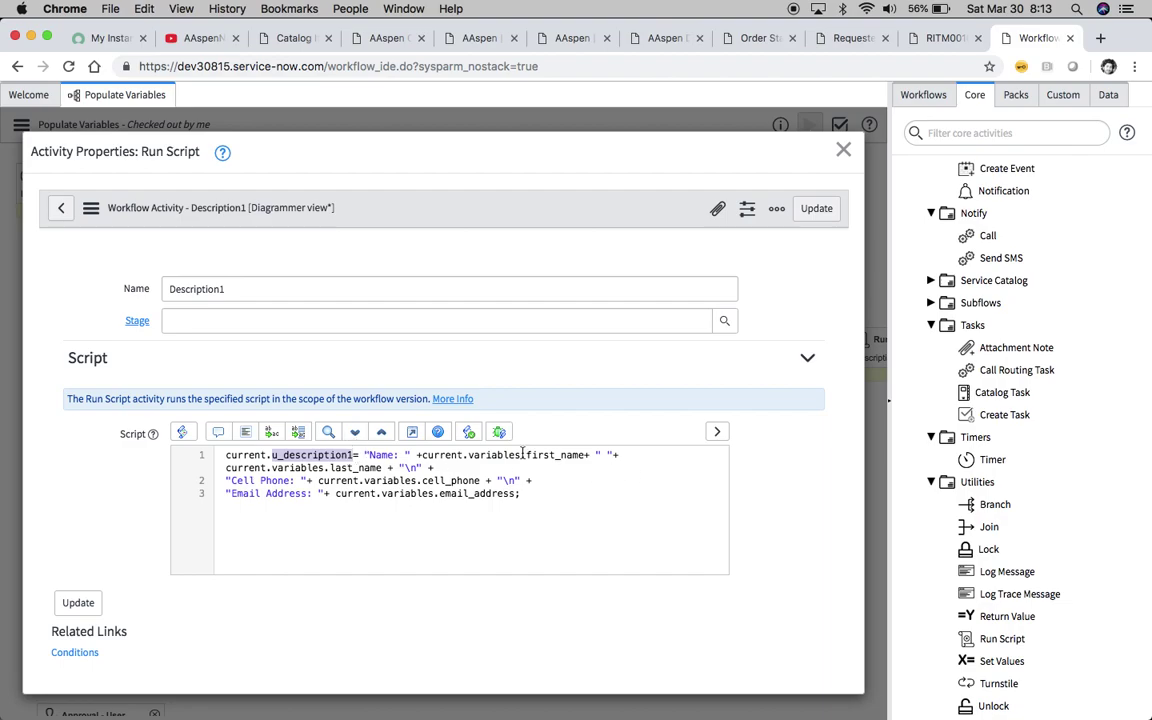
{"action": "left_click", "coordinate": [369, 455]}
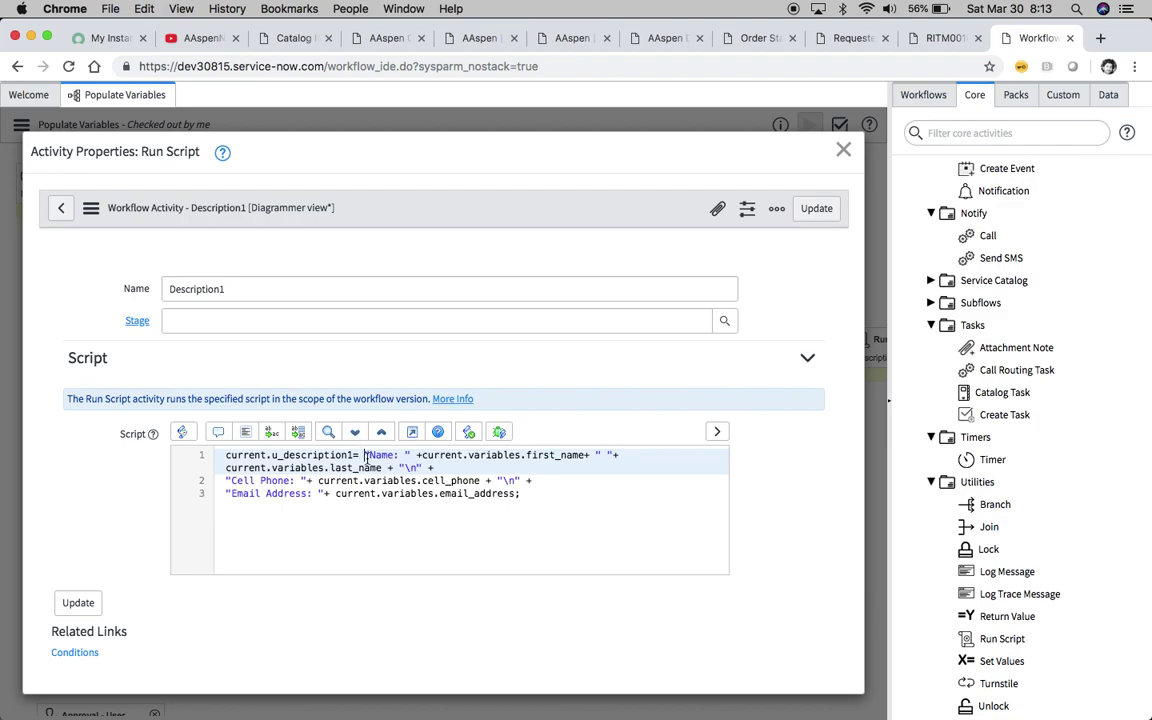
{"action": "double_click", "coordinate": [368, 455]}
{"action": "left_click", "coordinate": [416, 453]}
{"action": "left_click", "coordinate": [604, 455]}
{"action": "type", "text": "+"}
{"action": "left_click", "coordinate": [533, 480]}
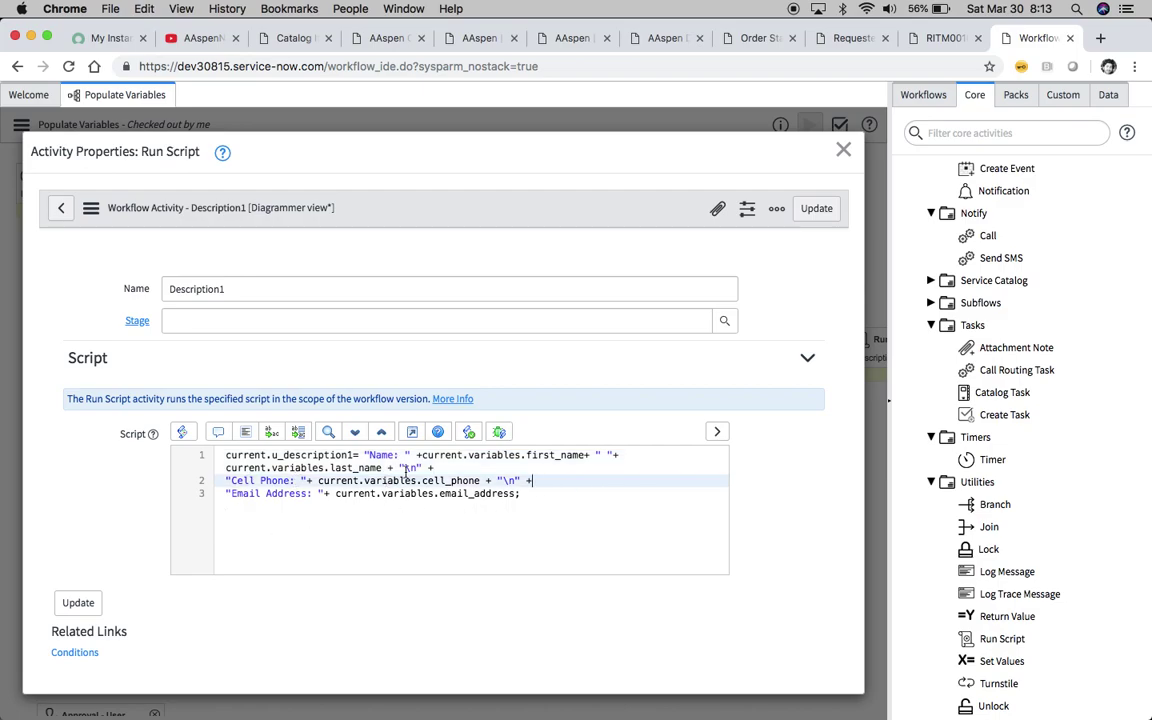
{"action": "left_click", "coordinate": [843, 149]}
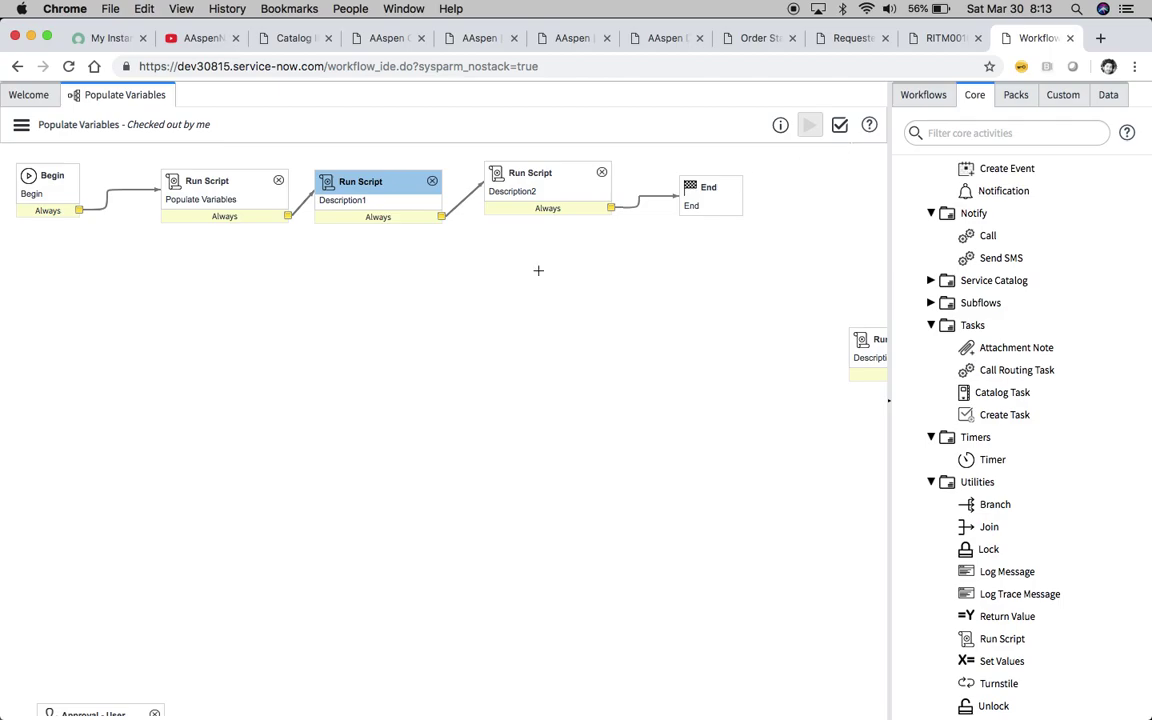
- Edit the Description2 Run Script to build u_description2 from name, cell phone and email address
{"action": "double_click", "coordinate": [533, 177]}
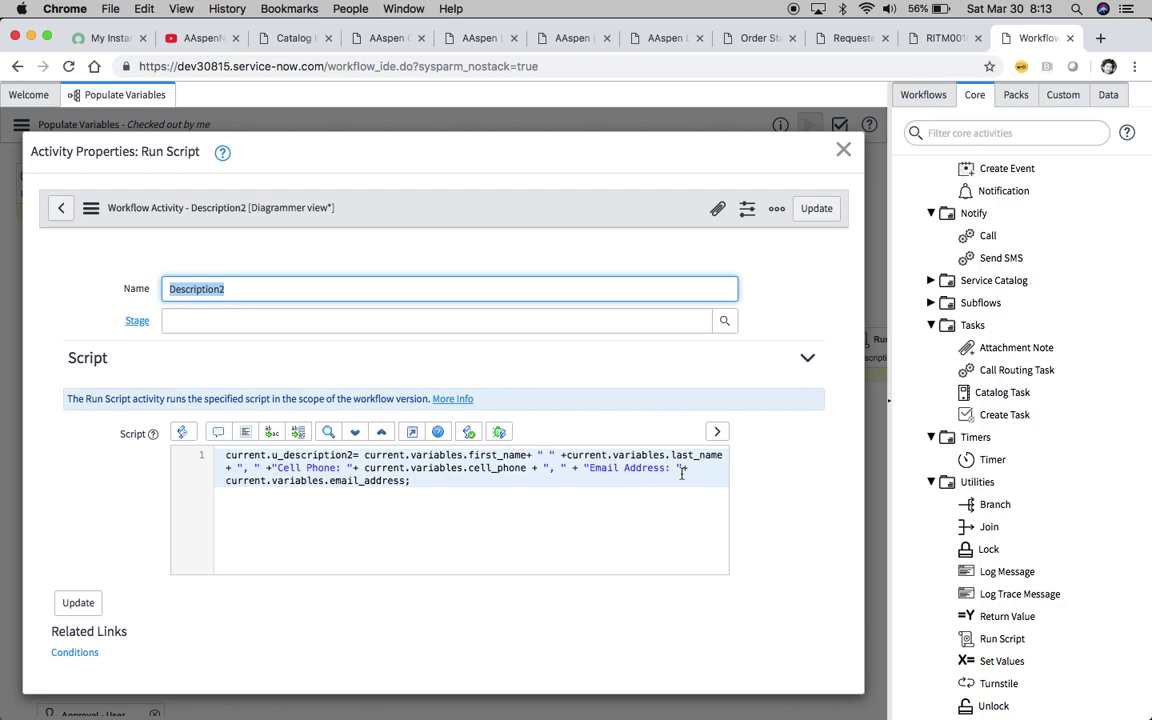
{"action": "left_click", "coordinate": [237, 469]}
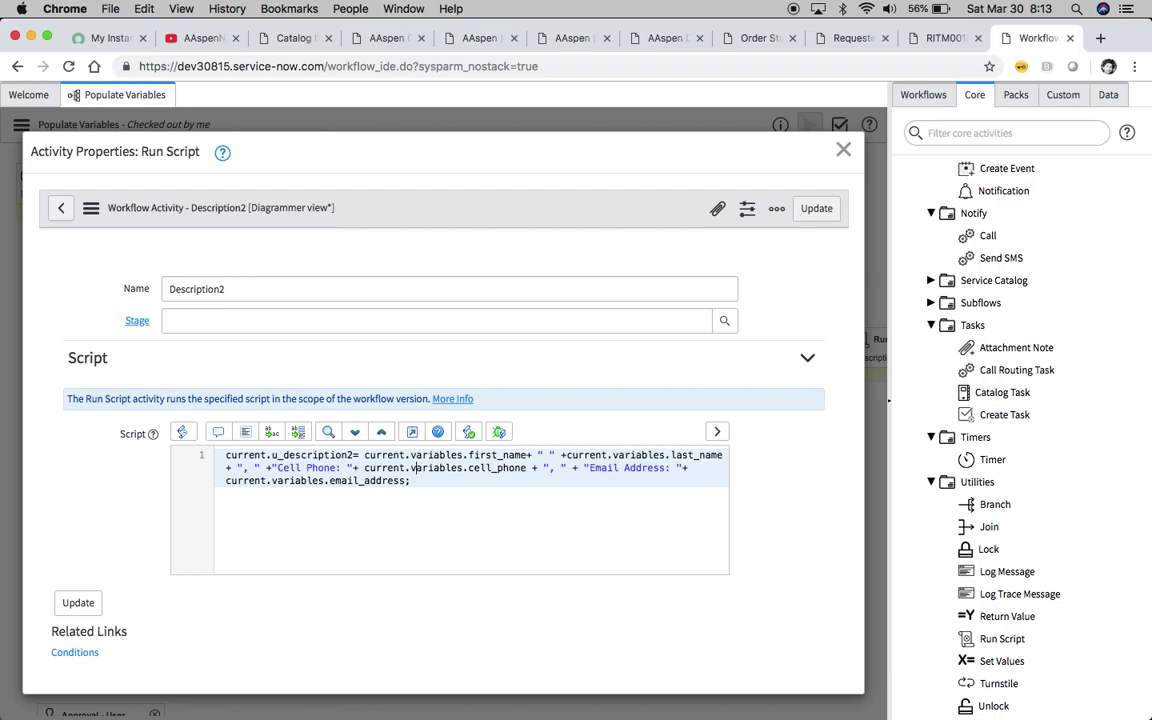
{"action": "left_click", "coordinate": [555, 468]}
- Add a Run Script named Description3 that sets current.u_description3 from current.variables.u_description3
{"action": "left_click", "coordinate": [843, 150]}
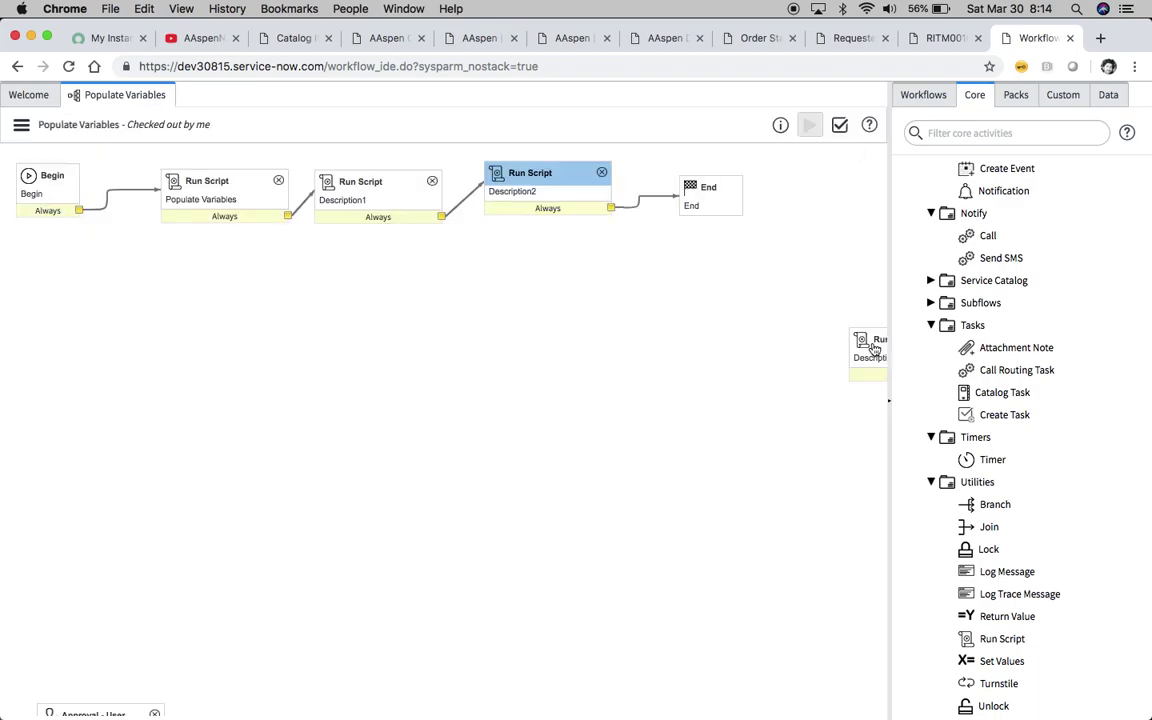
{"action": "left_click_drag", "start_coordinate": [785, 305], "coordinate": [655, 318]}
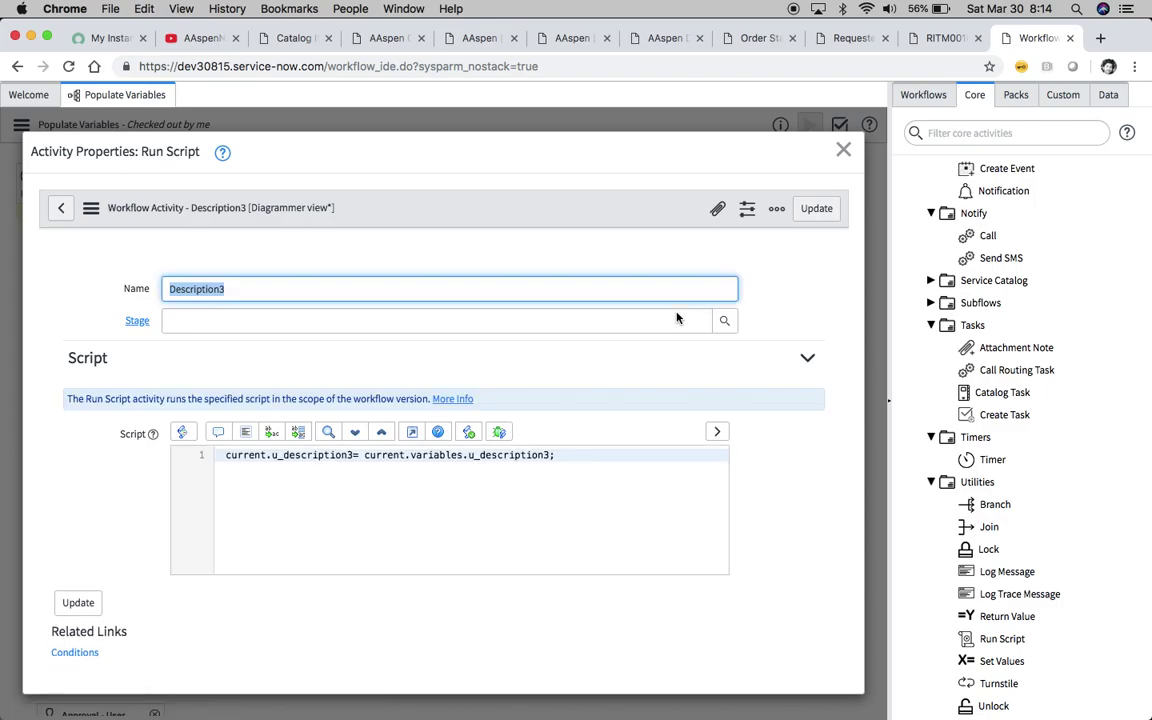
{"action": "left_click", "coordinate": [234, 457]}
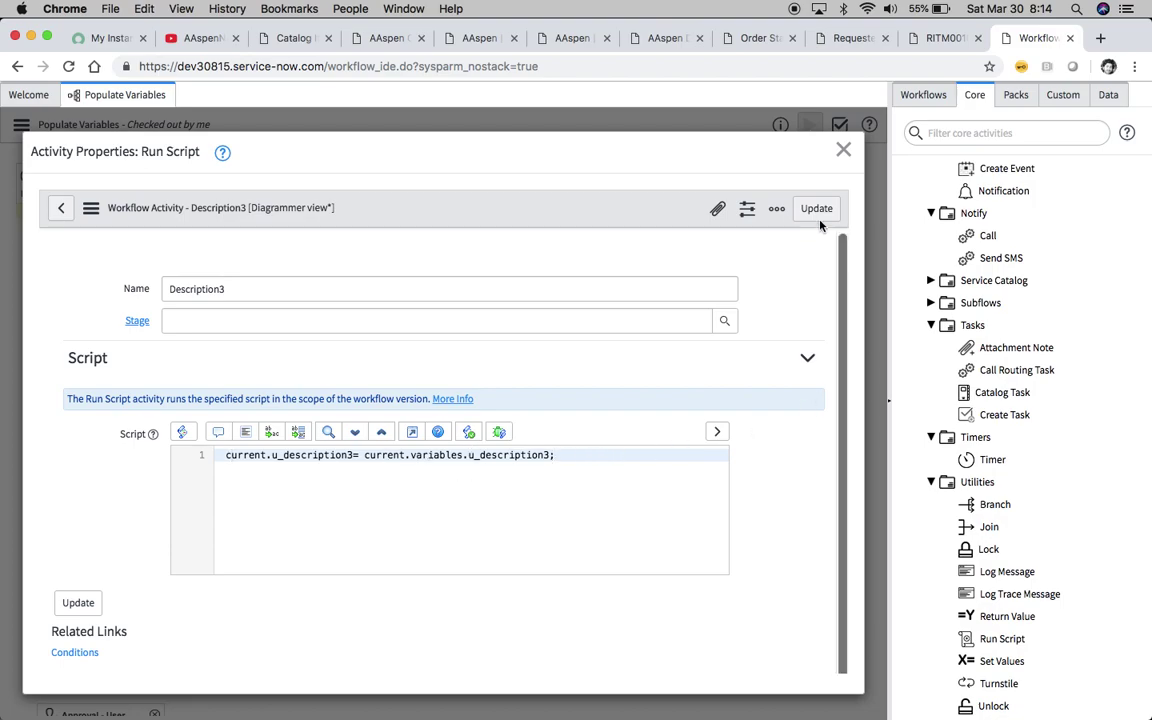
- Replace the Description2→End transition with Description2→Description3→End, shifting End further right
{"action": "left_click", "coordinate": [843, 149]}
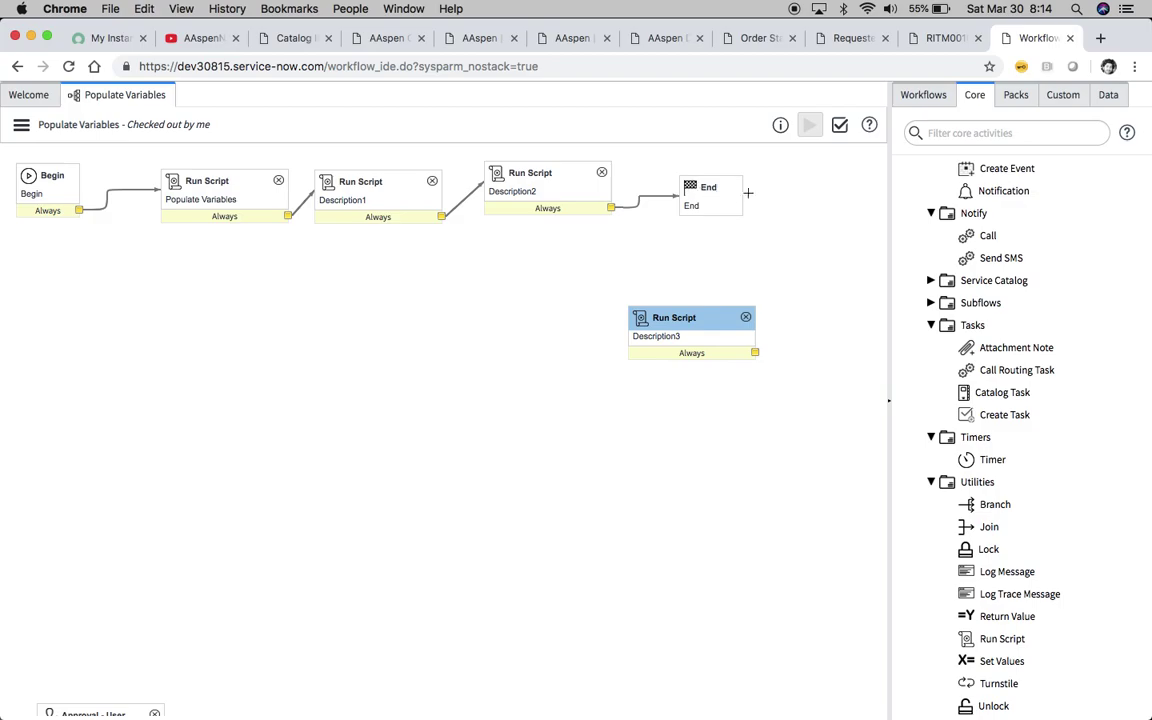
{"action": "left_click", "coordinate": [656, 199]}
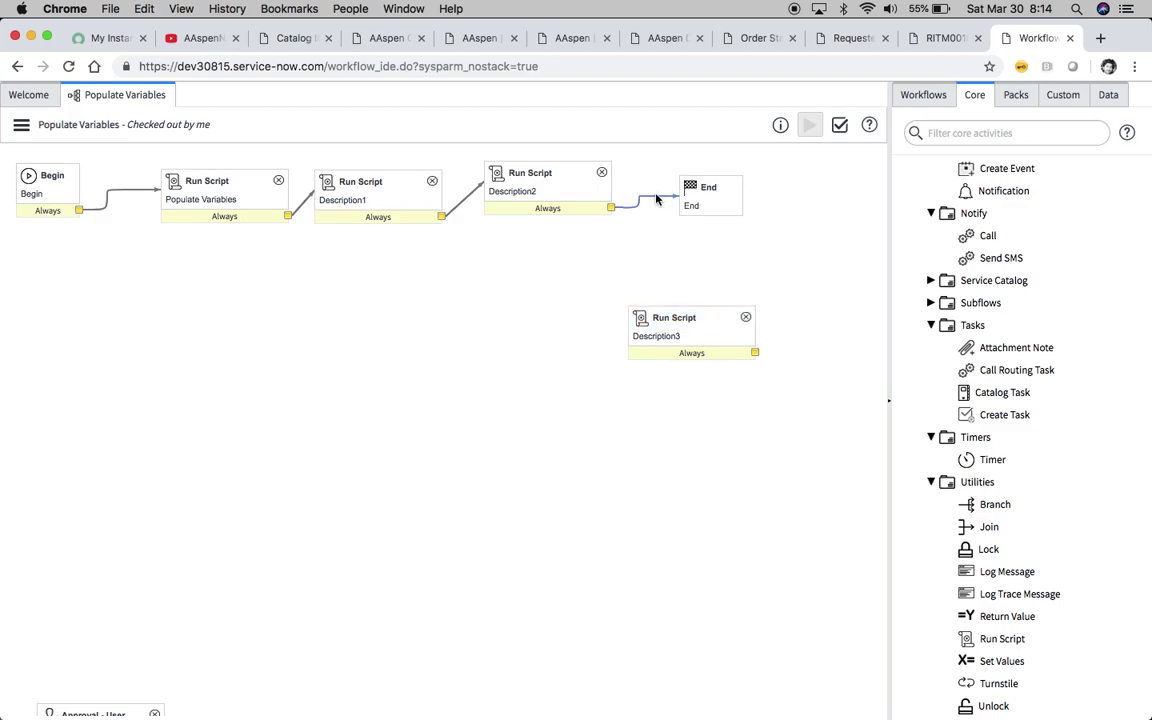
{"action": "key", "text": "Delete"}
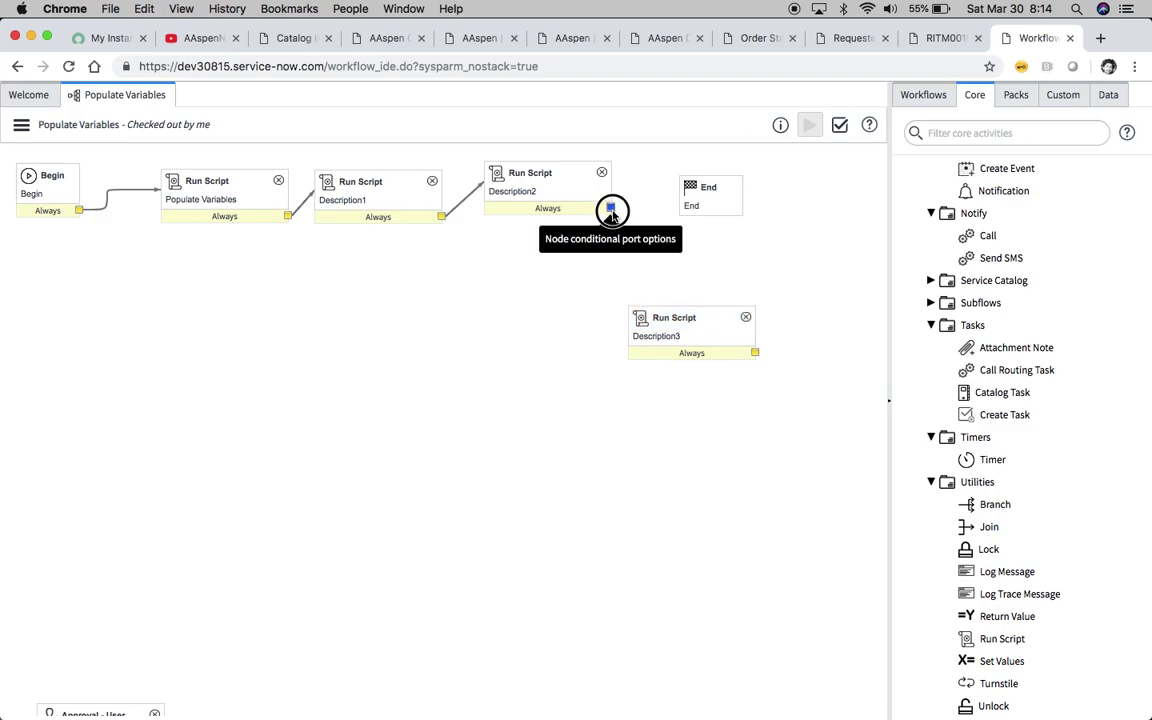
{"action": "left_click_drag", "start_coordinate": [611, 209], "coordinate": [668, 320]}
{"action": "left_click_drag", "start_coordinate": [706, 206], "coordinate": [802, 204]}
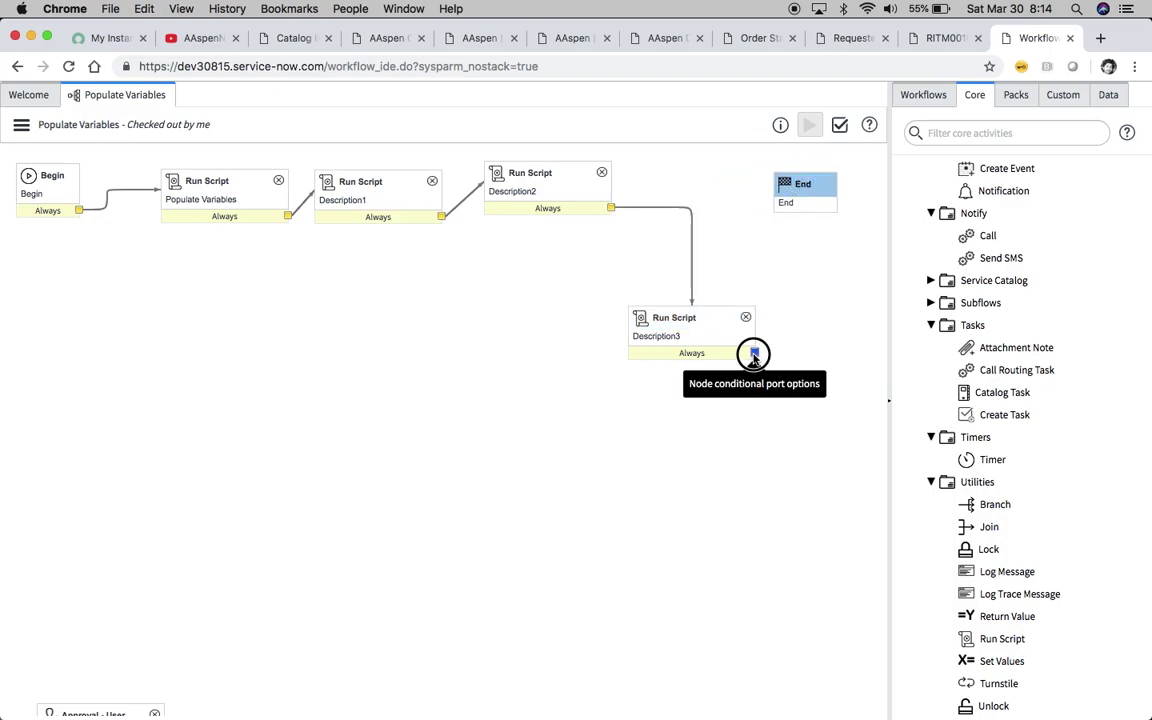
{"action": "left_click_drag", "start_coordinate": [753, 353], "coordinate": [795, 192]}
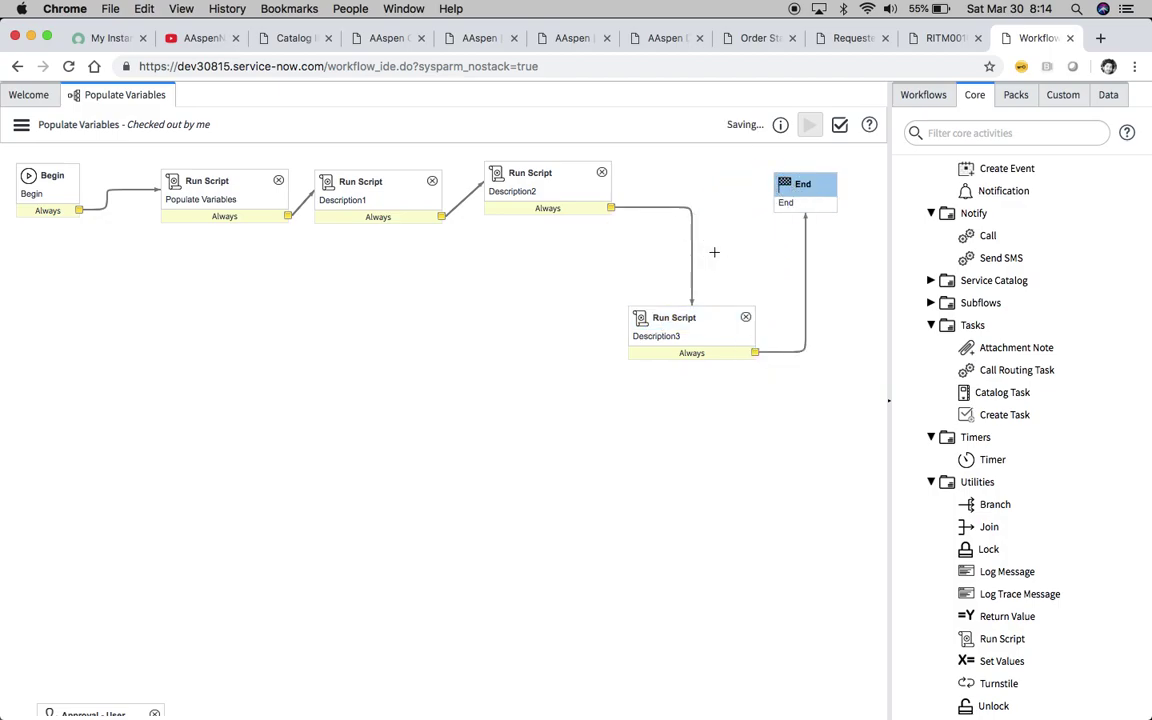
- Review the AAspen variable set and its Description variable, then return to the order form
{"action": "left_click", "coordinate": [478, 38]}
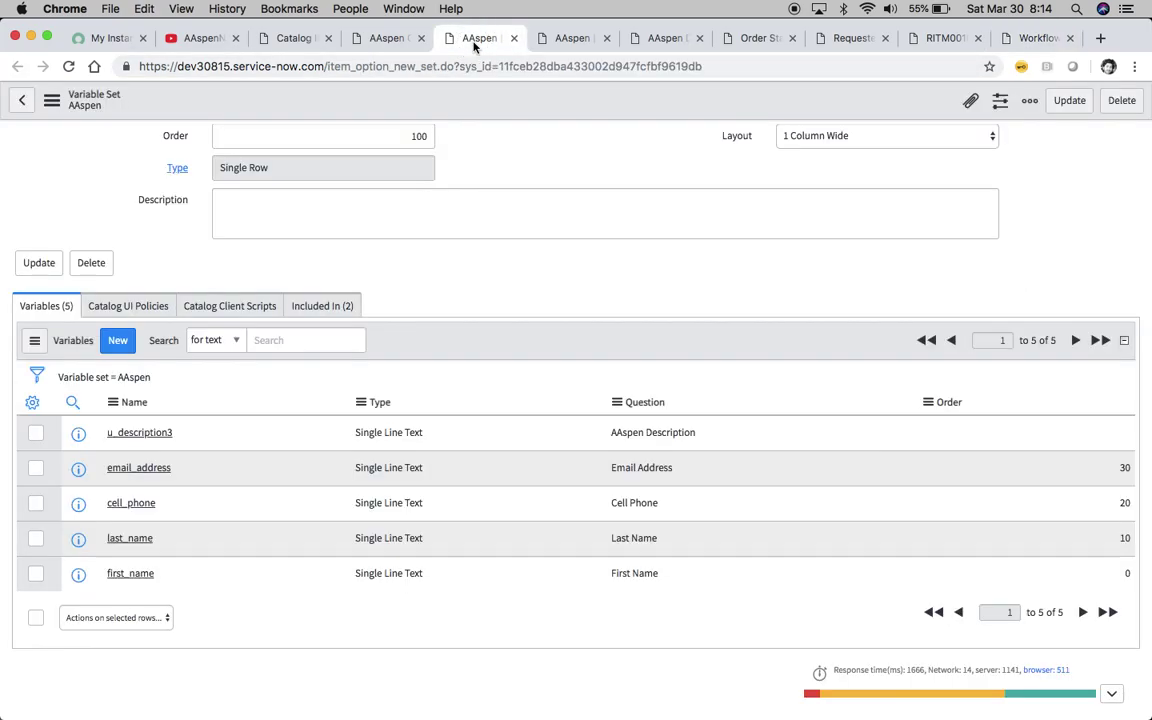
{"action": "left_click", "coordinate": [561, 42]}
{"action": "left_click", "coordinate": [659, 39]}
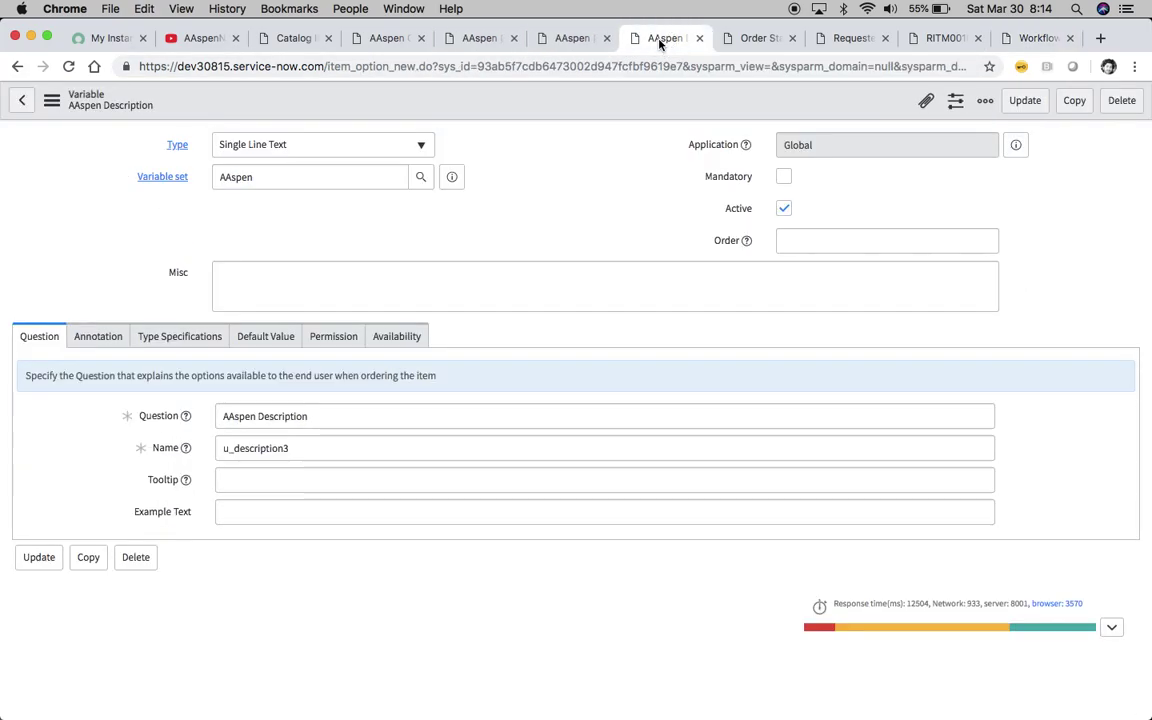
{"action": "left_click", "coordinate": [747, 45]}
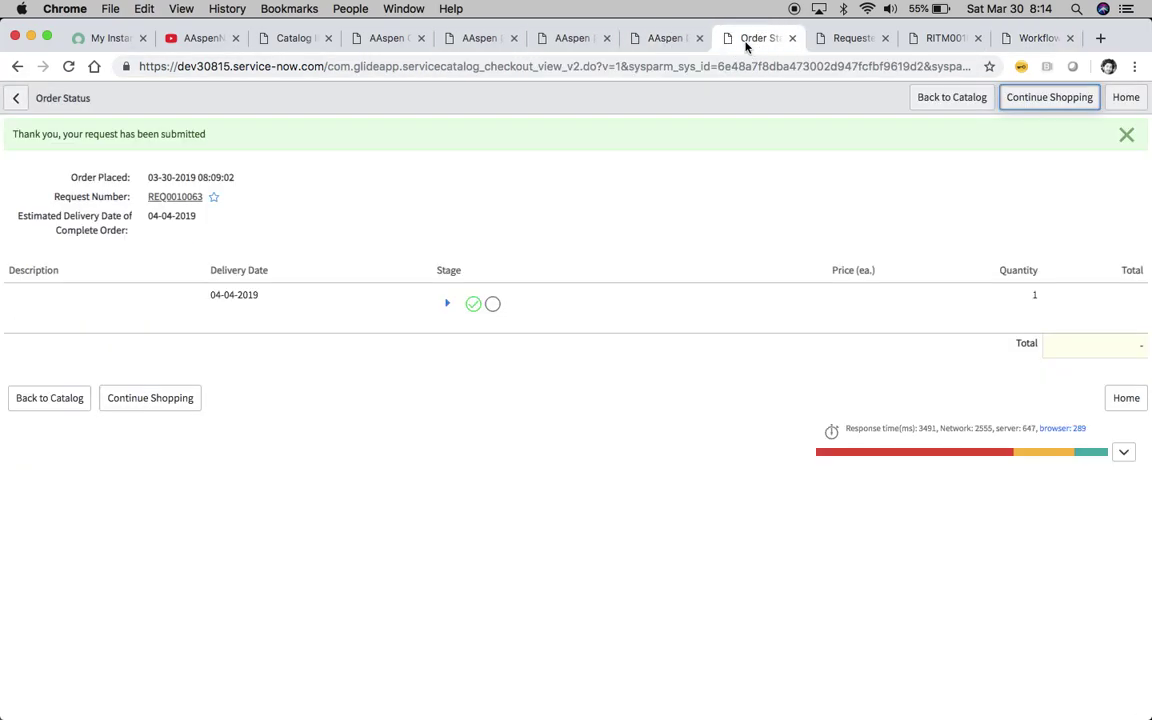
{"action": "left_click", "coordinate": [16, 98]}
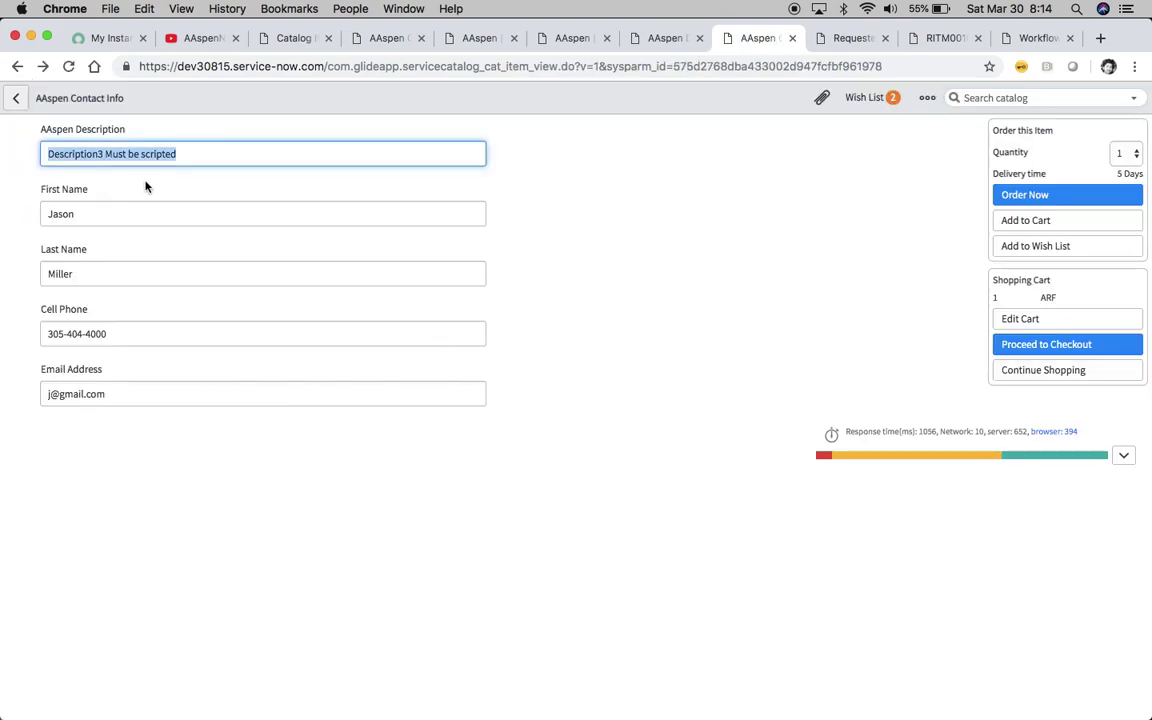
- Append '-JM' to AAspen Description and order the AAspen Contact Info item
{"action": "left_click", "coordinate": [236, 160]}
{"action": "type", "text": "-JM"}
{"action": "left_click", "coordinate": [746, 211]}
{"action": "left_click", "coordinate": [1027, 194]}
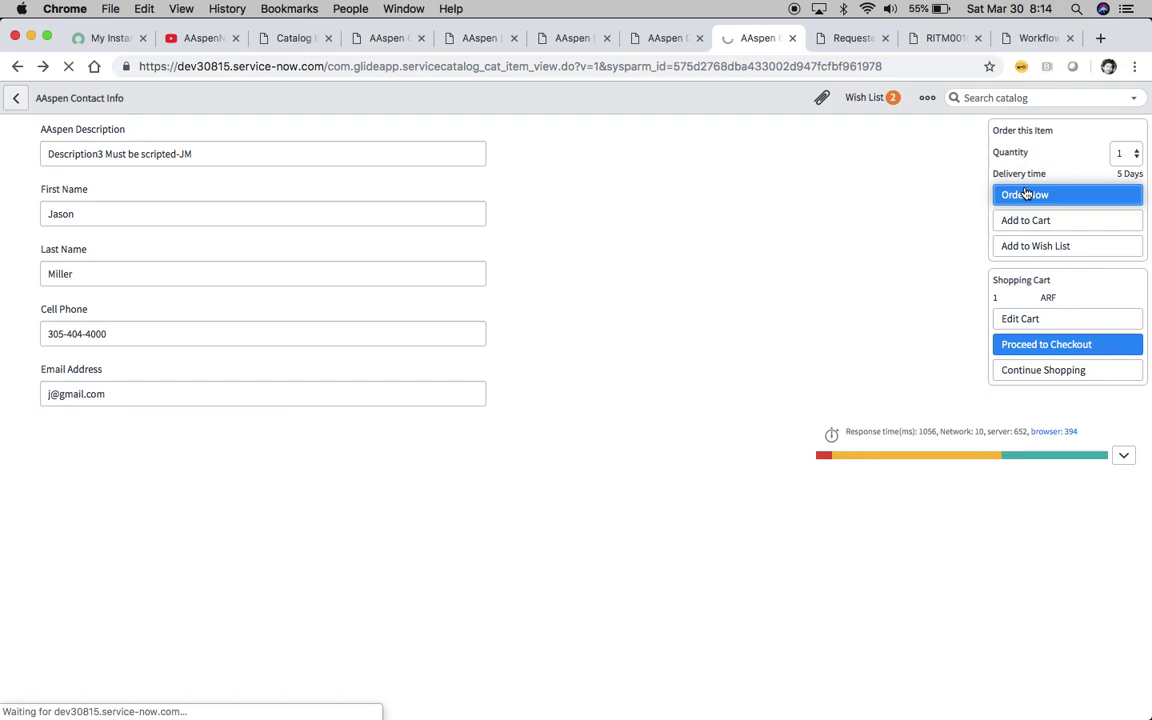
{"action": "left_click", "coordinate": [836, 35]}
- Refresh the Requested Items list and open the newest item, RITM0010105, in a new tab
{"action": "right_click", "coordinate": [738, 145]}
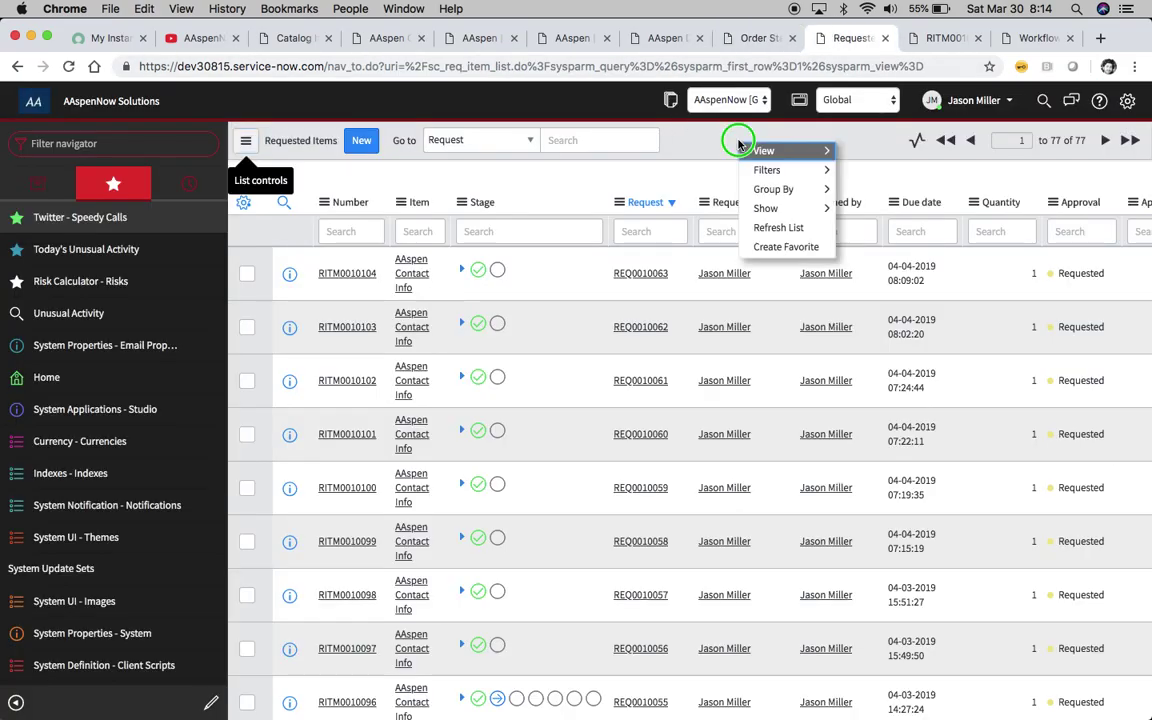
{"action": "left_click", "coordinate": [777, 227]}
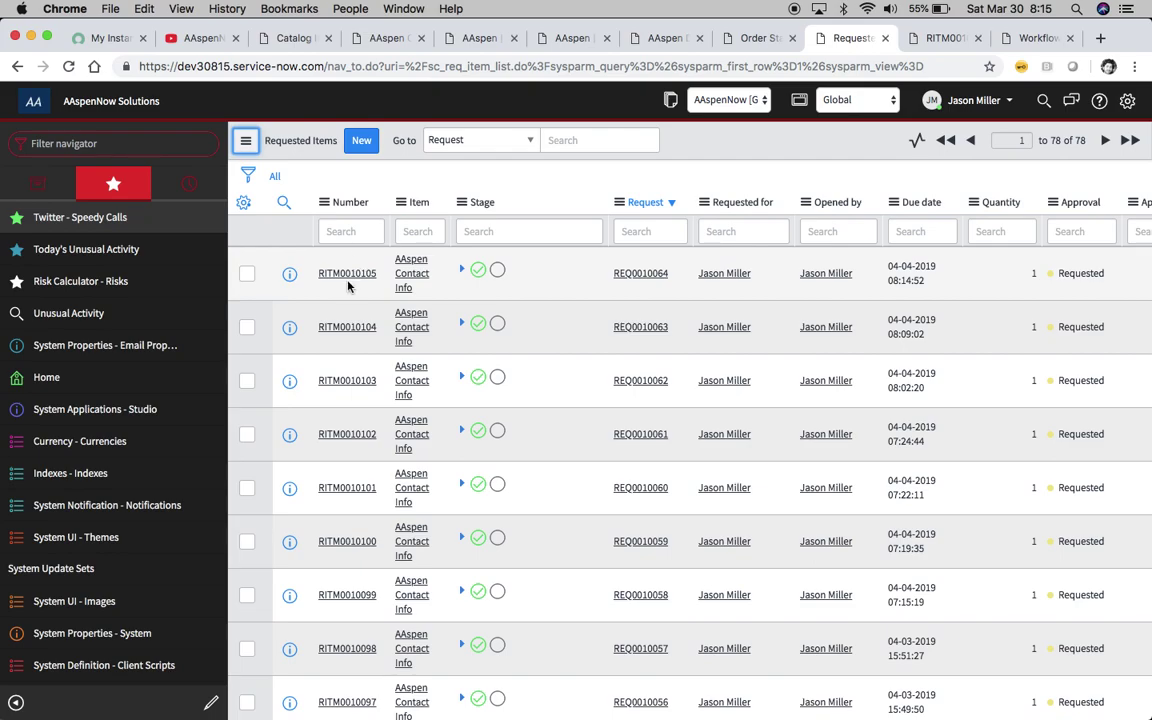
{"action": "left_click", "coordinate": [350, 283], "text": "super"}
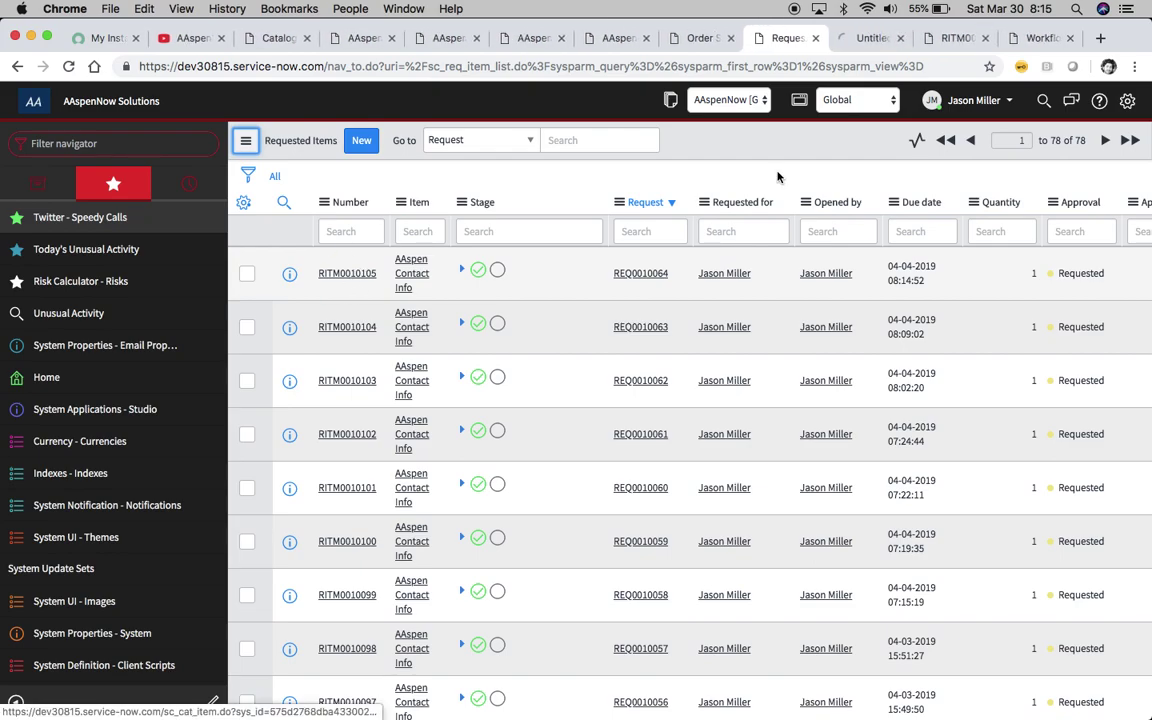
{"action": "left_click", "coordinate": [836, 41]}
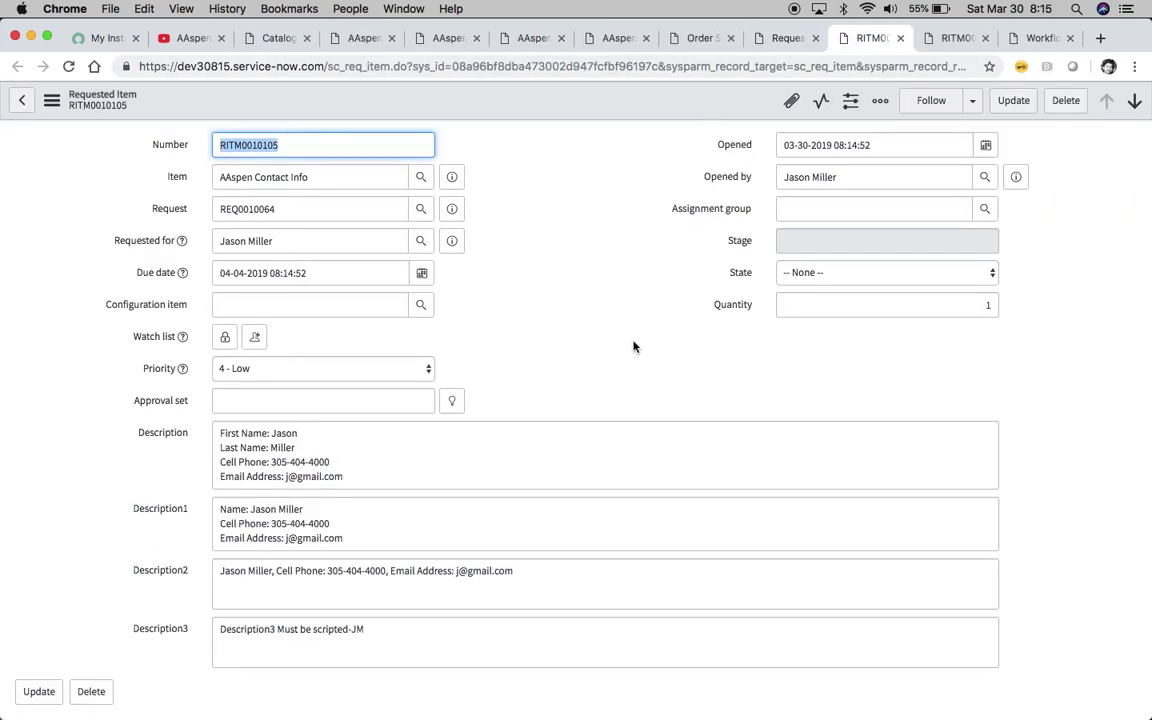
- Inspect RITM0010105's Description fields, confirming Description3 reads 'Description3 Must be scripted-JM'
{"action": "scroll", "coordinate": [633, 345], "scroll_direction": "down", "scroll_amount": 5}
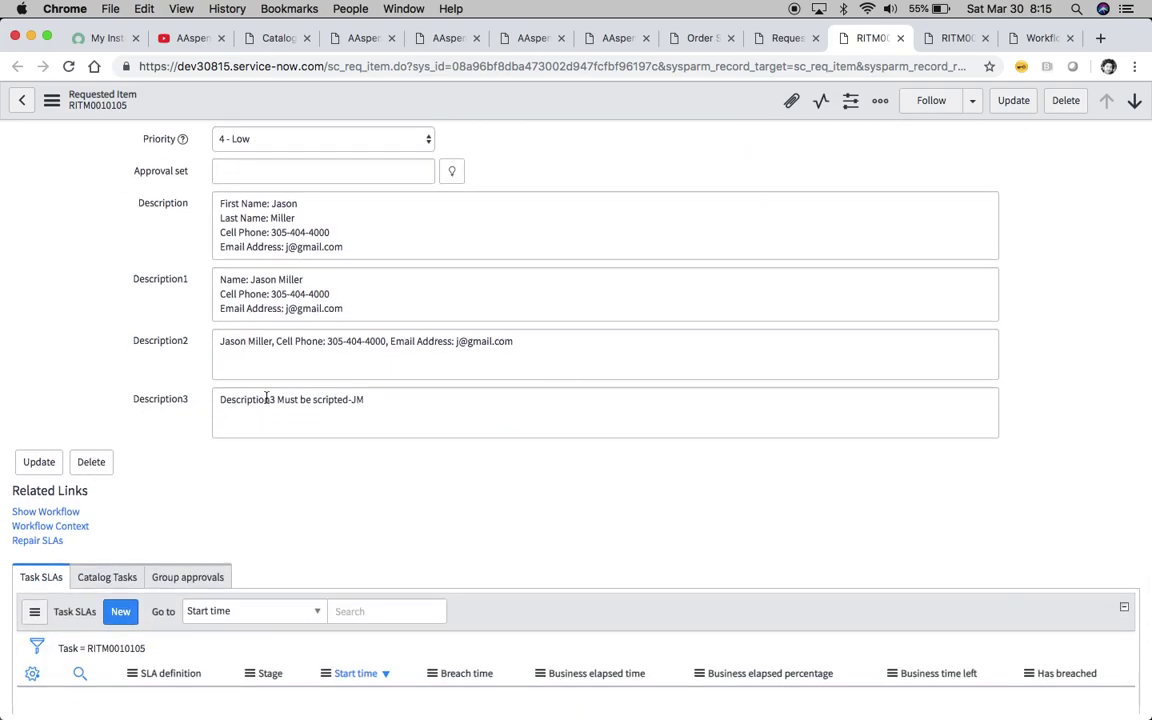
{"action": "left_click", "coordinate": [377, 401]}
{"action": "left_click_drag", "start_coordinate": [377, 401], "coordinate": [193, 399]}
{"action": "left_click", "coordinate": [352, 401]}
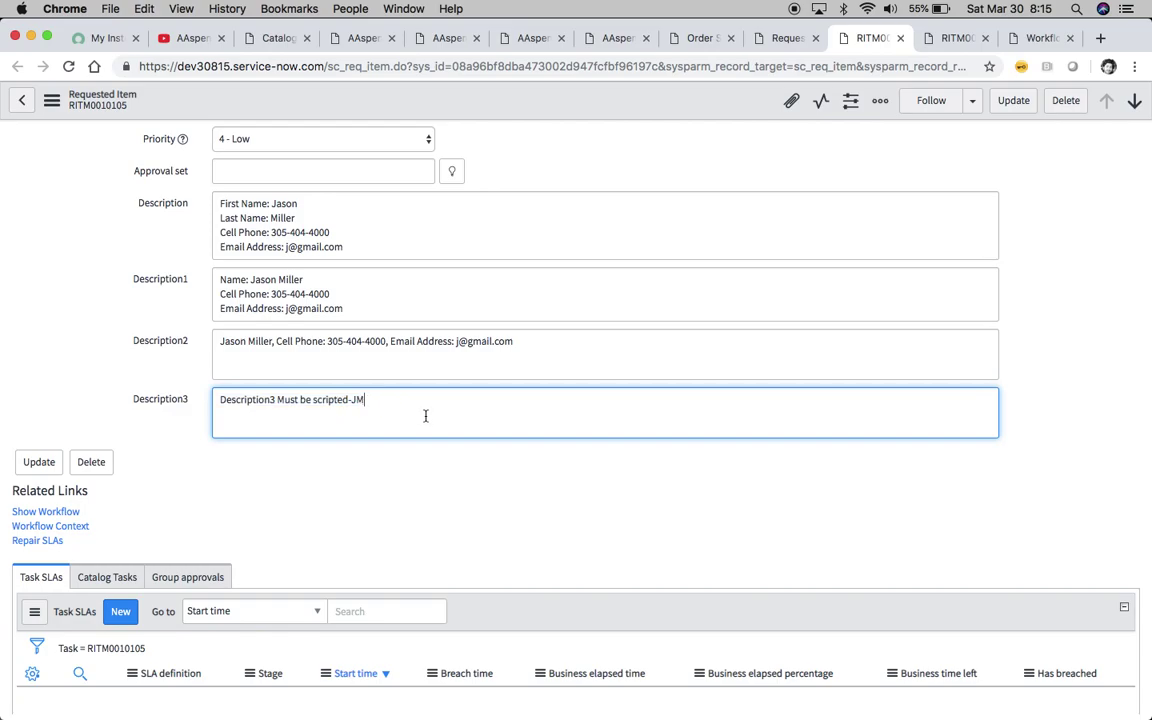
{"action": "scroll", "coordinate": [425, 414], "scroll_direction": "up", "scroll_amount": 2}
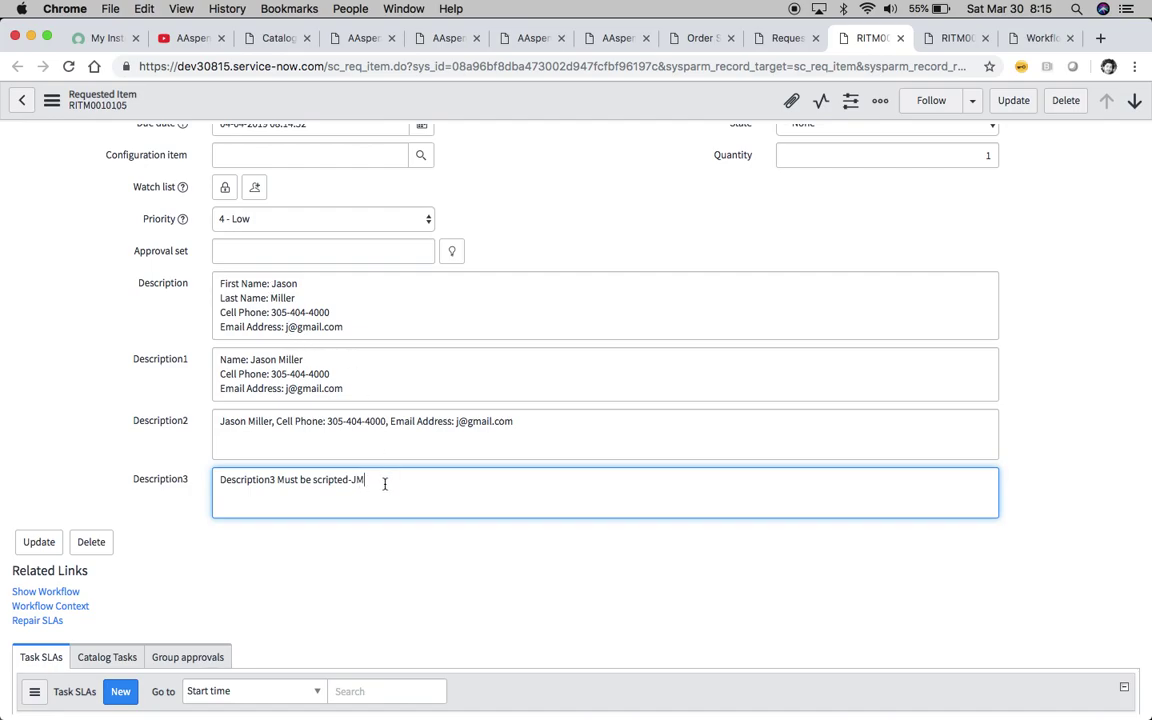
{"action": "left_click_drag", "start_coordinate": [380, 481], "coordinate": [175, 470]}
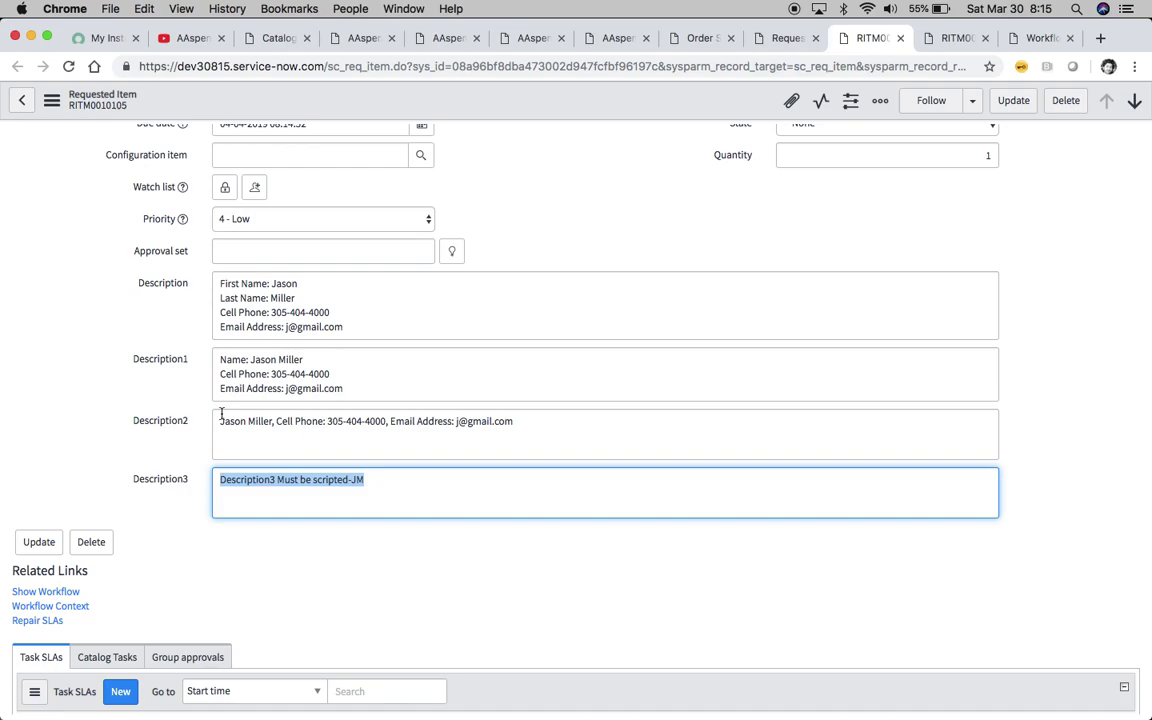
{"action": "scroll", "coordinate": [152, 502], "scroll_direction": "up", "scroll_amount": 3}
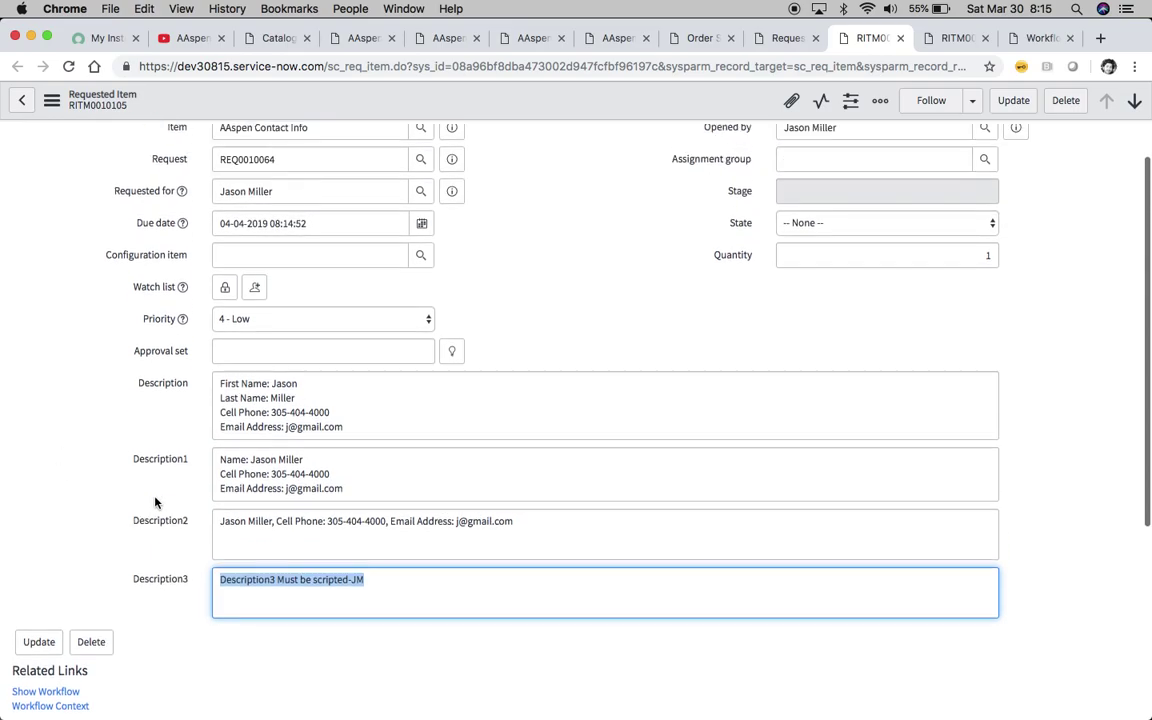
{"action": "scroll", "coordinate": [155, 502], "scroll_direction": "up", "scroll_amount": 1}
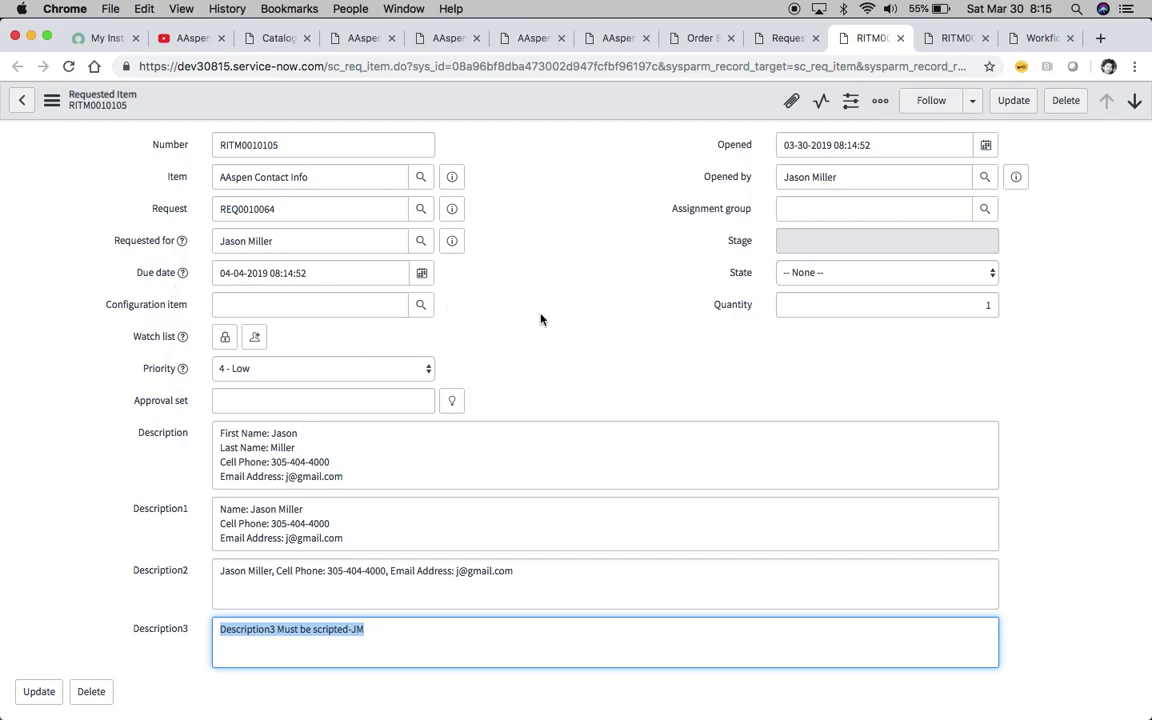
{"action": "scroll", "coordinate": [608, 336], "scroll_direction": "down", "scroll_amount": 5}
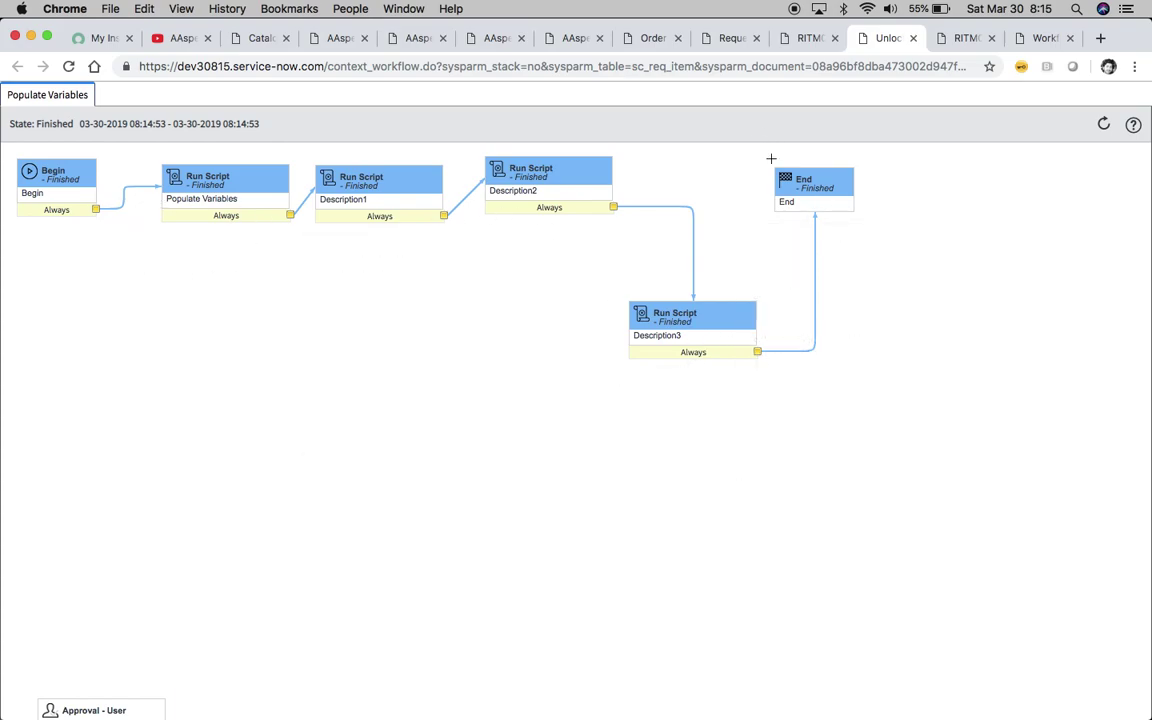
- Switch to the earlier requested item, whose Description3 field is still empty
{"action": "left_click", "coordinate": [957, 38]}
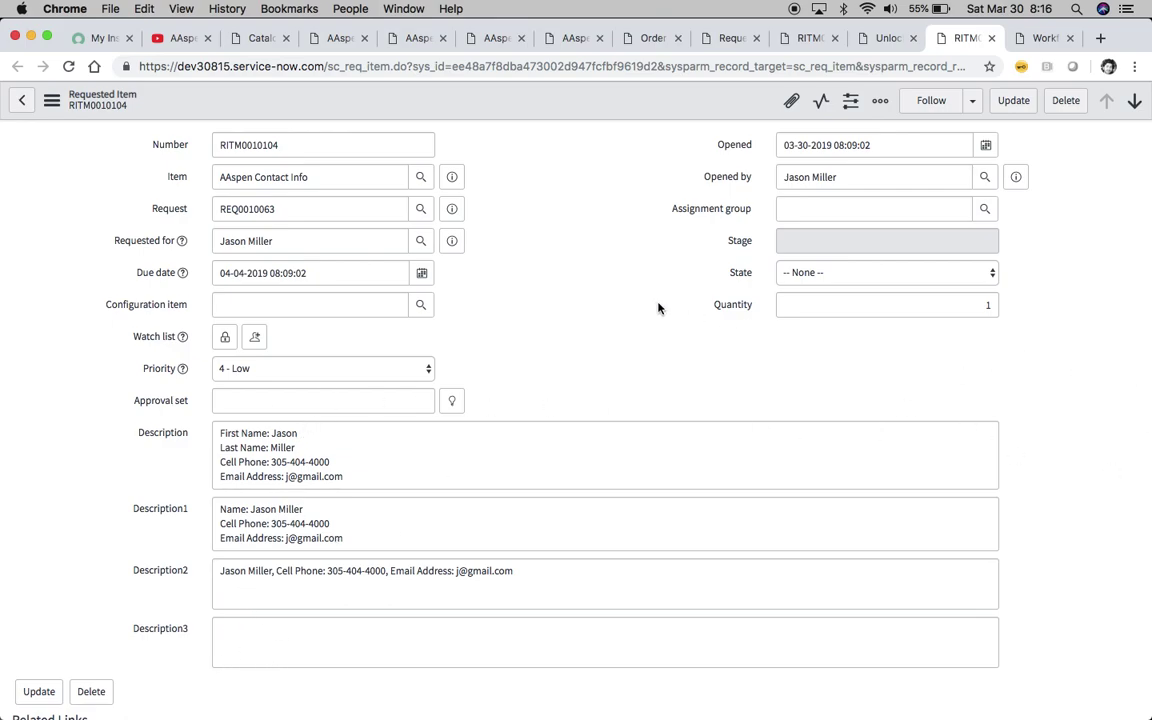
- Return to the Populate Variables workflow in the workflow editor
{"action": "left_click", "coordinate": [1033, 40]}
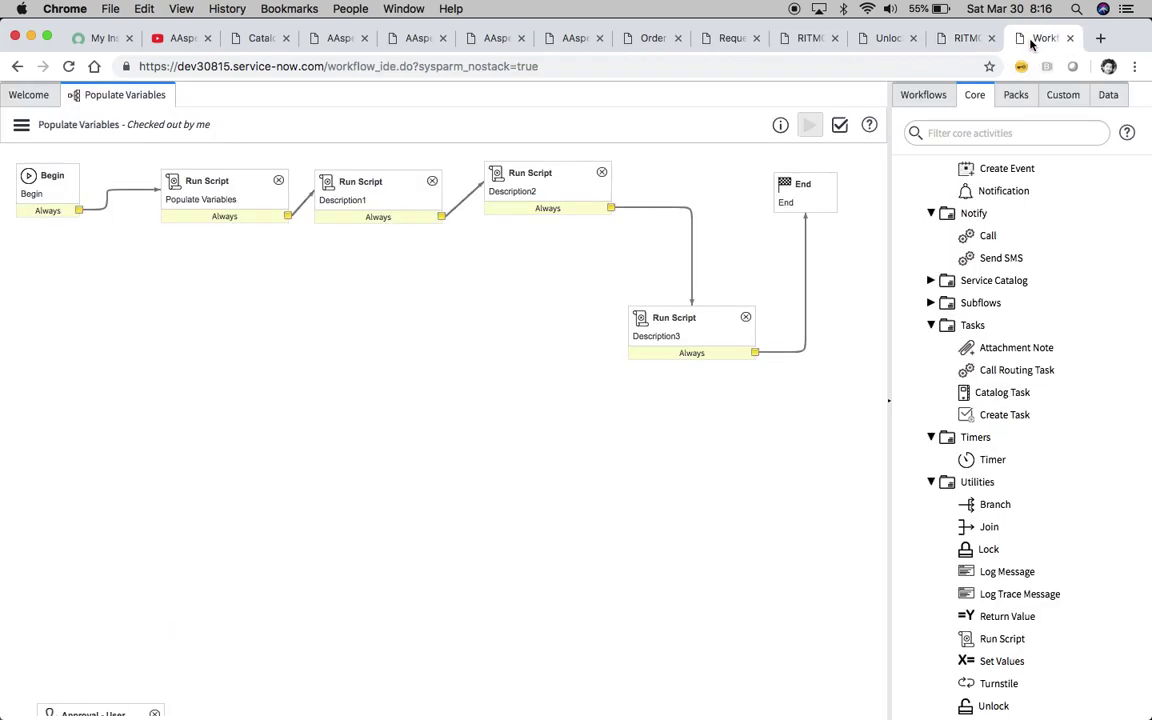